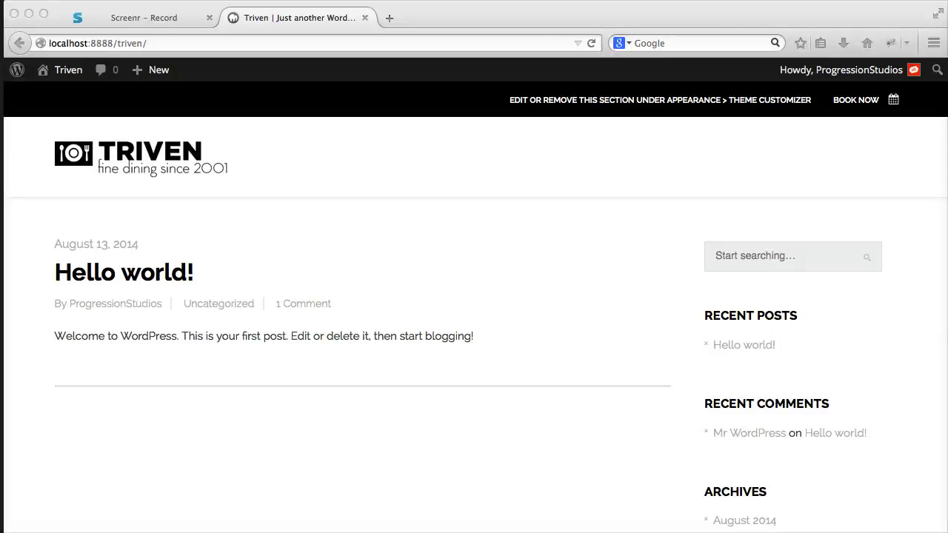
{"action": "left_click", "coordinate": [328, 185]}
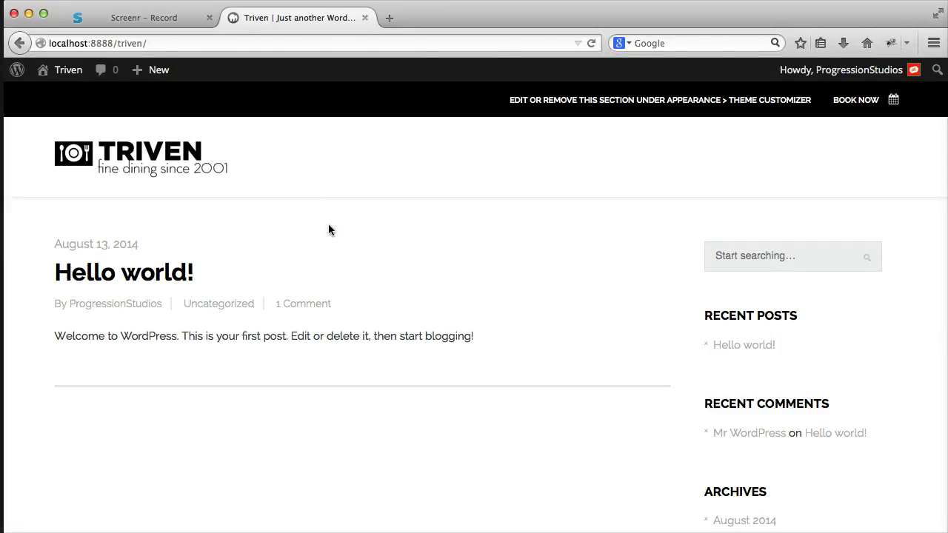
{"action": "scroll", "coordinate": [253, 361], "scroll_direction": "down", "scroll_amount": 5}
{"action": "scroll", "coordinate": [275, 341], "scroll_direction": "up", "scroll_amount": 5}
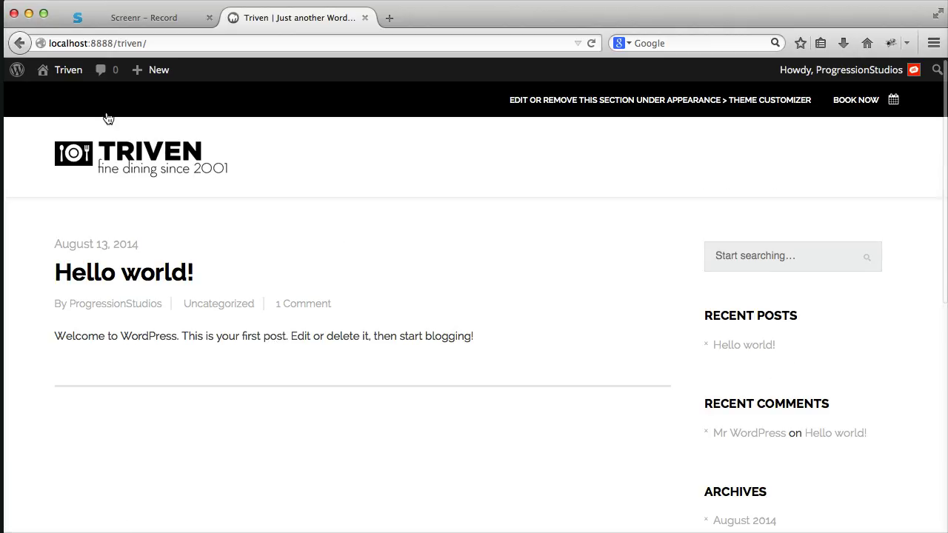
- Go from the Triven site to its admin dashboard and open the content import tools
{"action": "mouse_move", "coordinate": [70, 74]}
{"action": "left_click", "coordinate": [64, 97]}
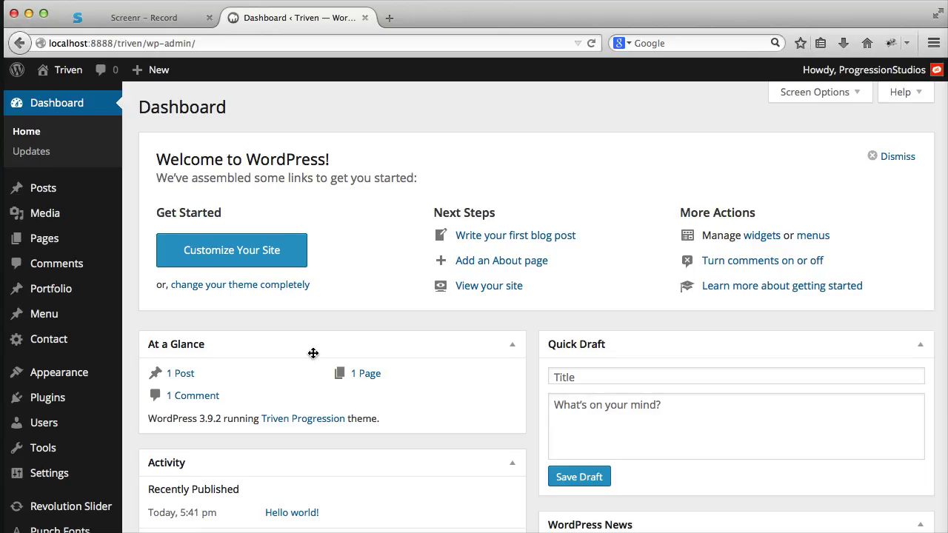
{"action": "scroll", "coordinate": [314, 354], "scroll_direction": "down", "scroll_amount": 4}
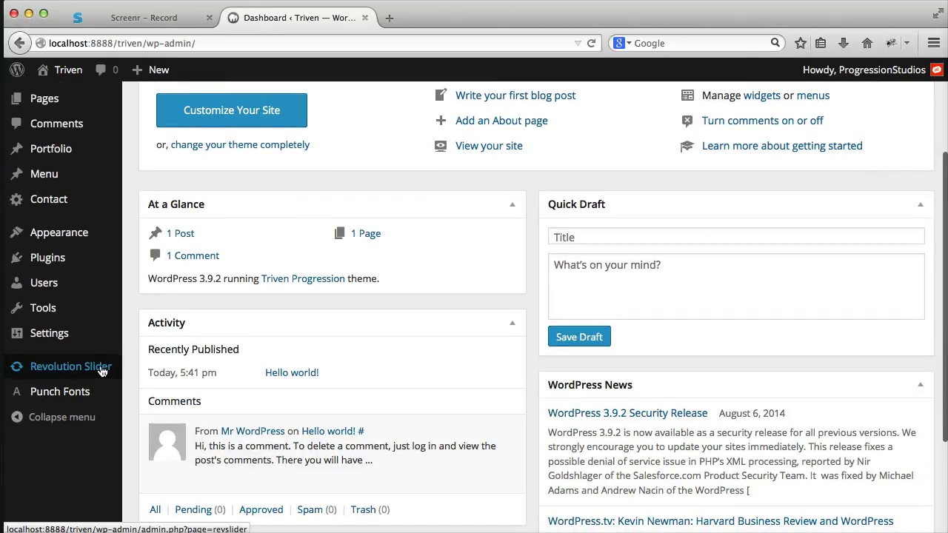
{"action": "mouse_move", "coordinate": [69, 309]}
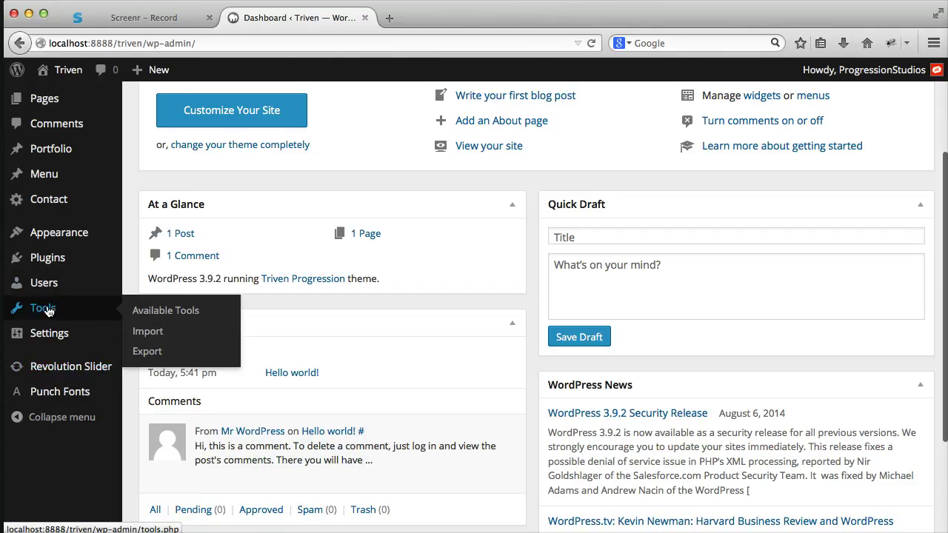
{"action": "left_click", "coordinate": [148, 332]}
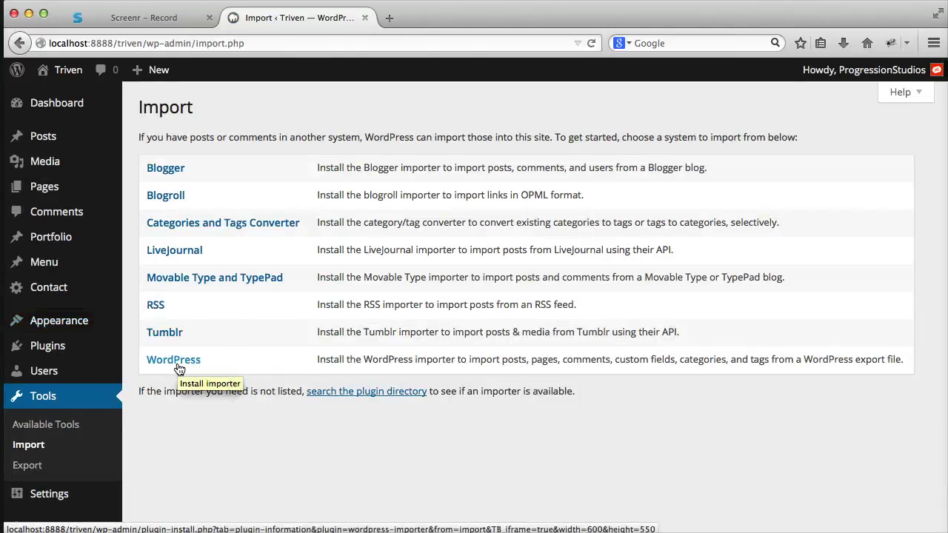
- Install the WordPress Importer plugin, activate it and run the importer
{"action": "left_click", "coordinate": [175, 360]}
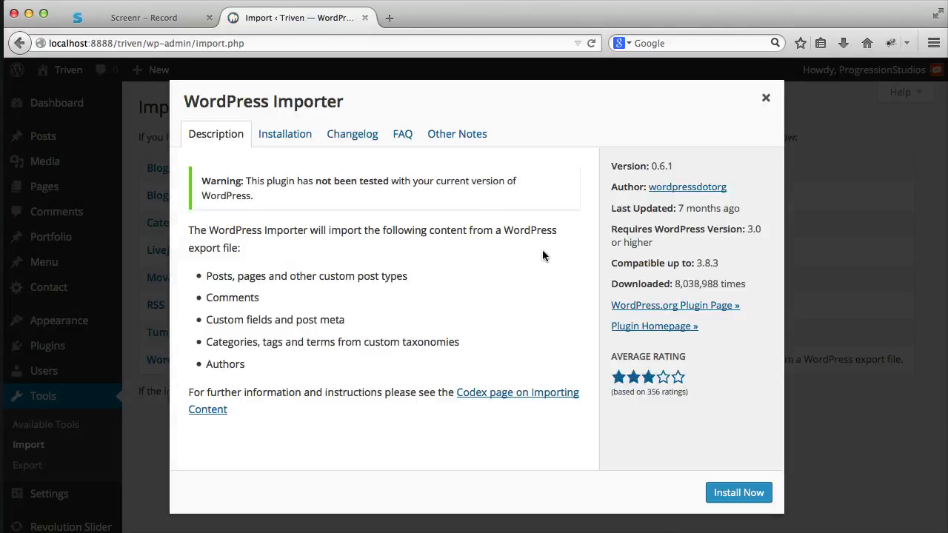
{"action": "left_click", "coordinate": [745, 500]}
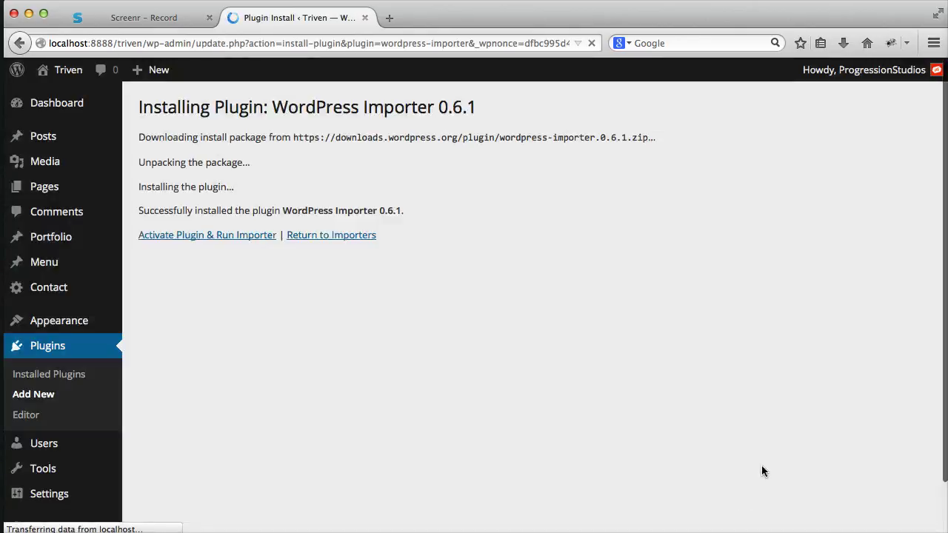
{"action": "left_click", "coordinate": [220, 235]}
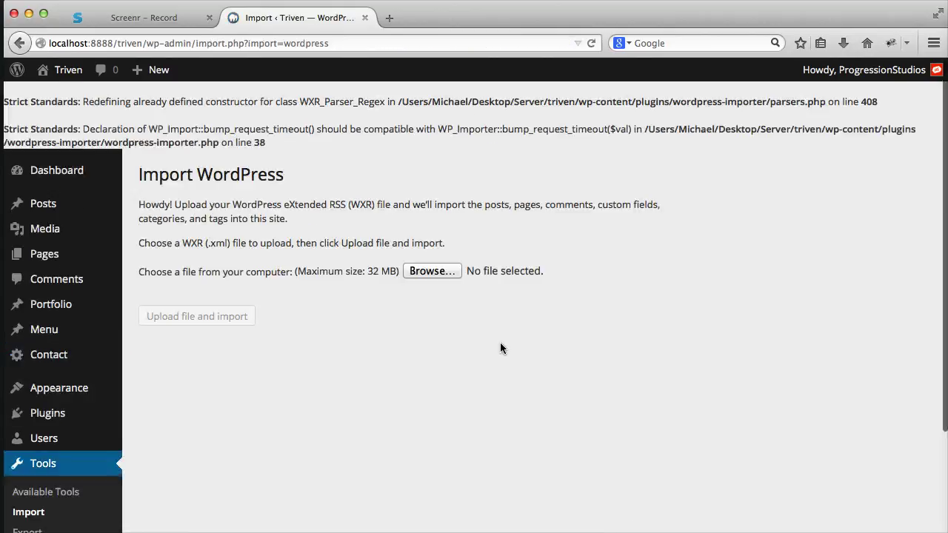
- Choose Demo Import.xml from the theme's Additional Files > Live Preview Files folder and upload it for import
{"action": "scroll", "coordinate": [595, 297], "scroll_direction": "down", "scroll_amount": 3}
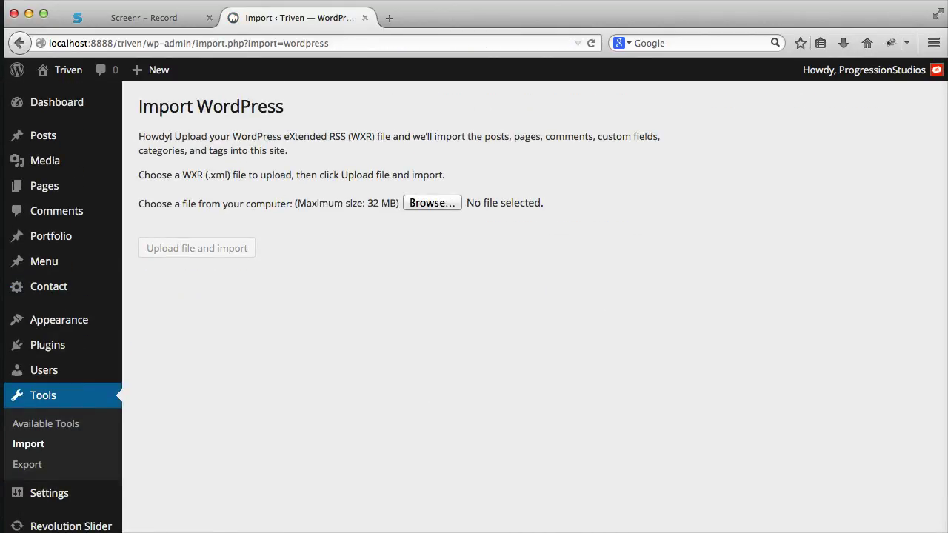
{"action": "left_click", "coordinate": [409, 202]}
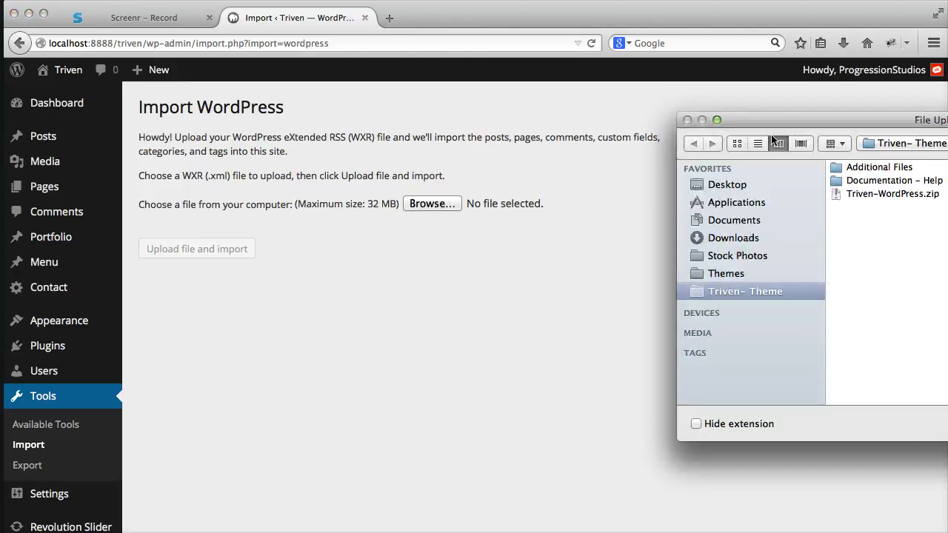
{"action": "double_click", "coordinate": [788, 121]}
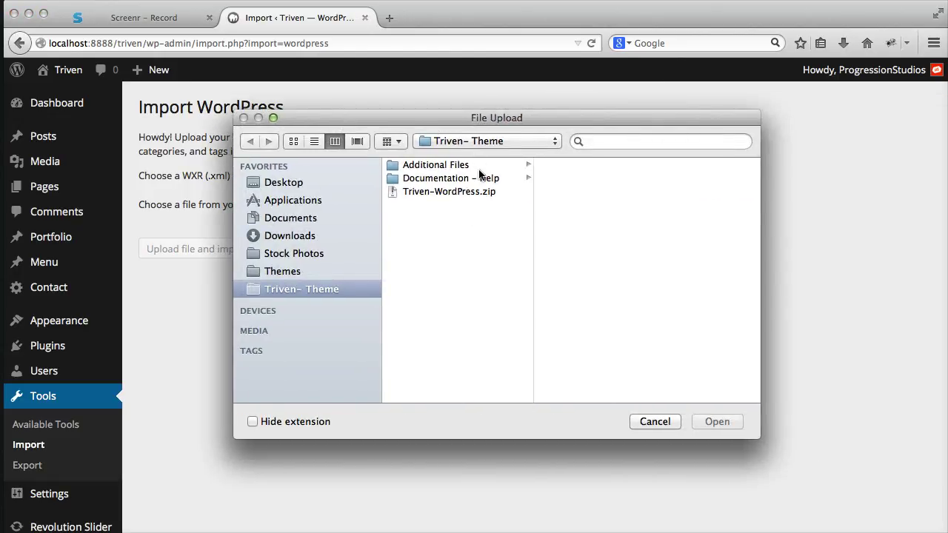
{"action": "left_click", "coordinate": [448, 166]}
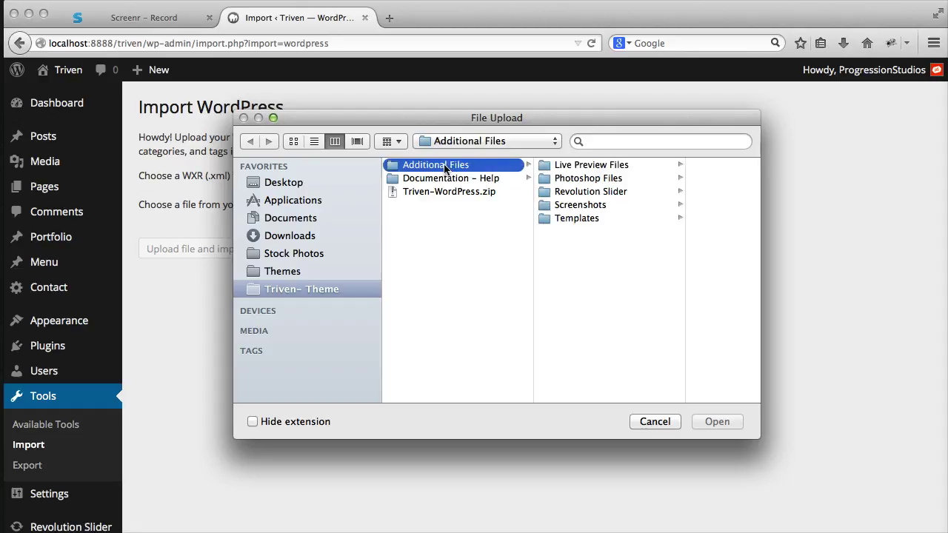
{"action": "left_click", "coordinate": [589, 165]}
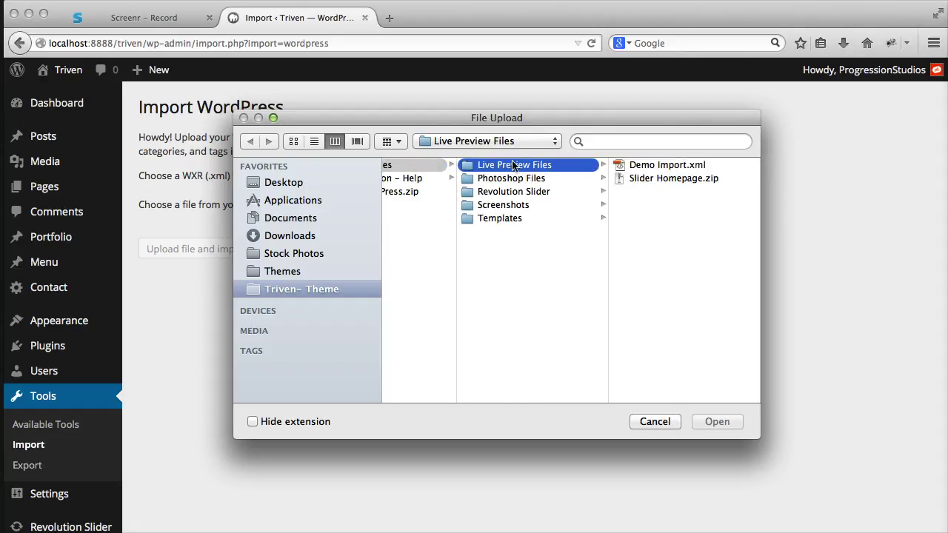
{"action": "left_click", "coordinate": [669, 168]}
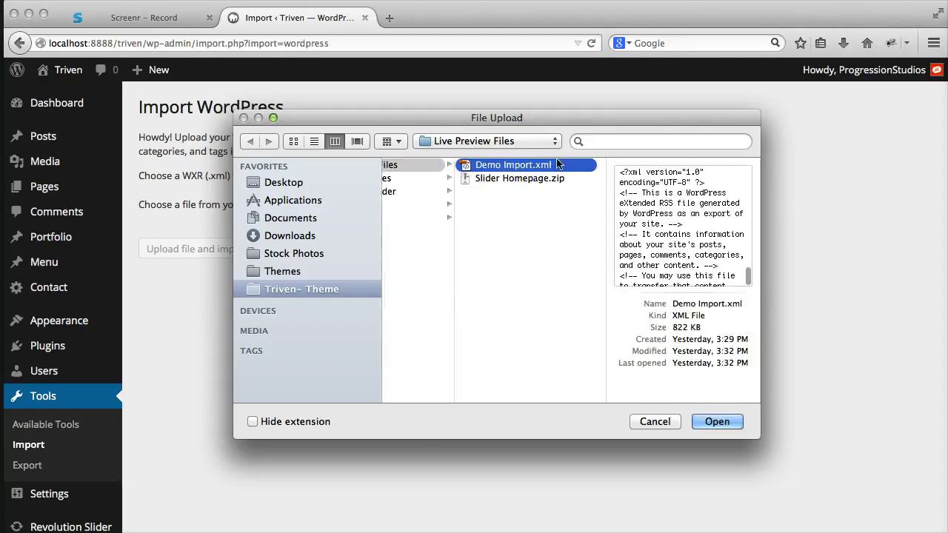
{"action": "left_click", "coordinate": [498, 178]}
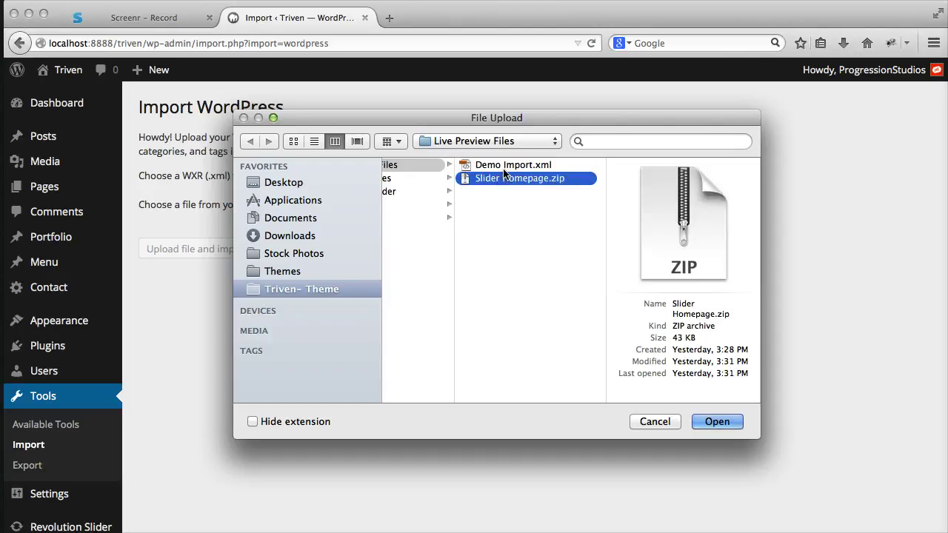
{"action": "left_click", "coordinate": [509, 166]}
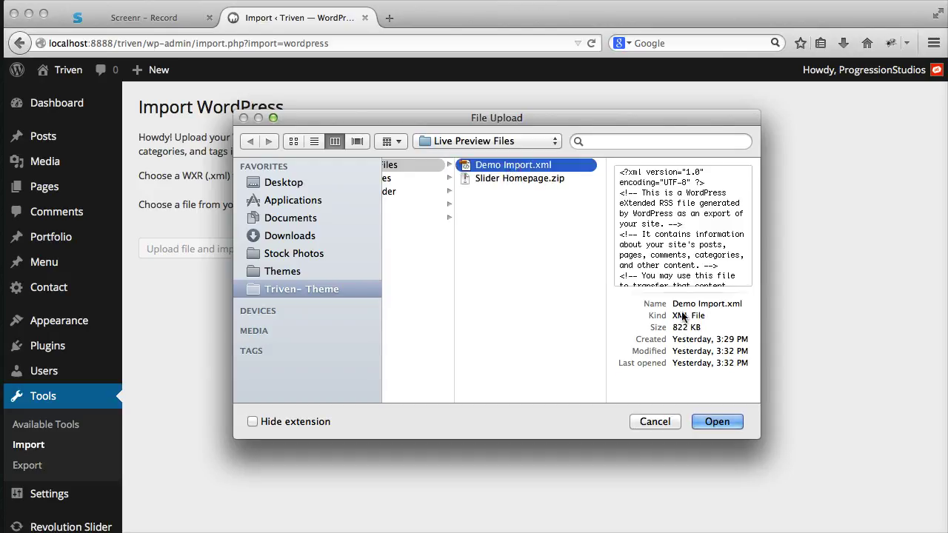
{"action": "left_click", "coordinate": [705, 423]}
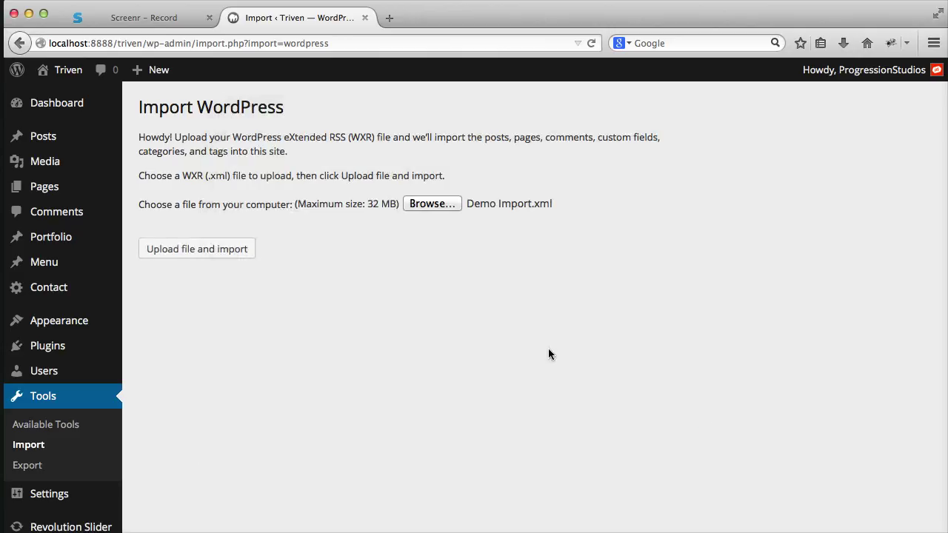
{"action": "left_click", "coordinate": [205, 249]}
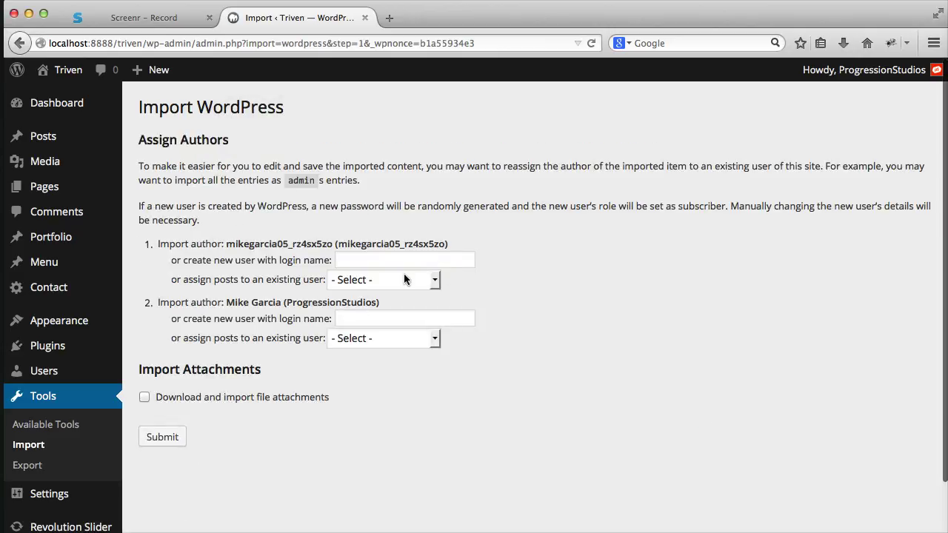
- Assign the posts of both imported authors to the existing user ProgressionStudios
{"action": "left_click", "coordinate": [410, 284]}
{"action": "left_click", "coordinate": [403, 312]}
{"action": "left_click", "coordinate": [399, 341]}
{"action": "left_click", "coordinate": [394, 375]}
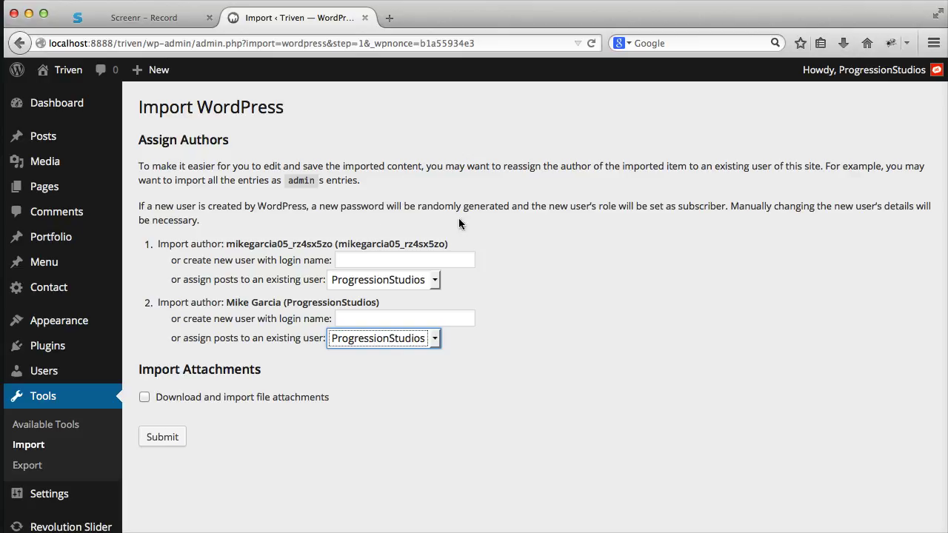
- Enable downloading and importing of file attachments and submit the import
{"action": "scroll", "coordinate": [377, 237], "scroll_direction": "down", "scroll_amount": 2}
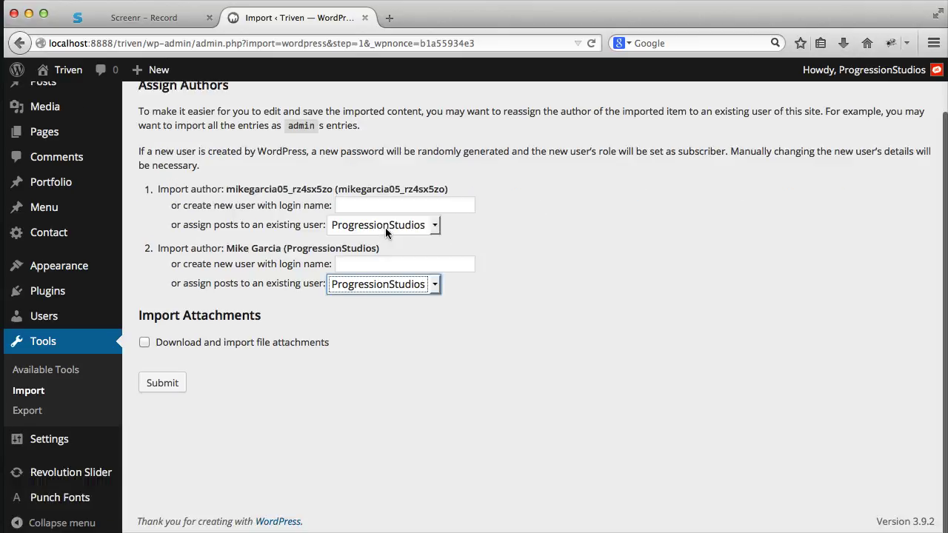
{"action": "left_click", "coordinate": [141, 319]}
{"action": "left_click_drag", "start_coordinate": [140, 318], "coordinate": [275, 318]}
{"action": "left_click", "coordinate": [141, 318]}
{"action": "left_click", "coordinate": [144, 343]}
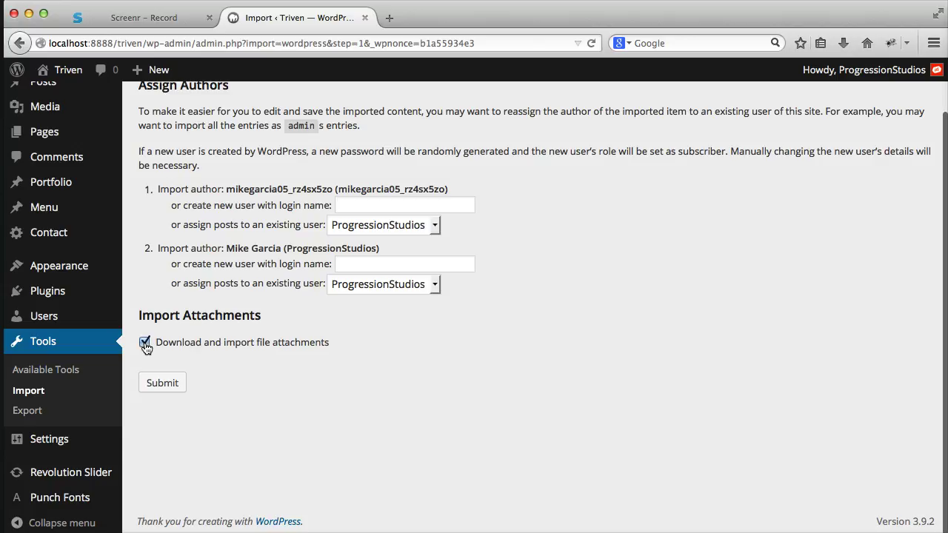
{"action": "left_click", "coordinate": [175, 384]}
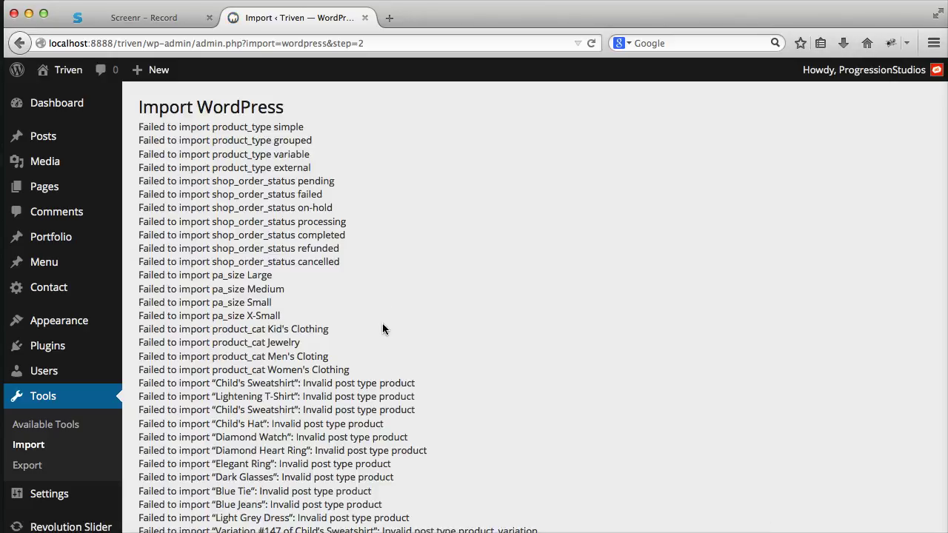
- Review the import report through to its closing lines
{"action": "scroll", "coordinate": [257, 371], "scroll_direction": "down", "scroll_amount": 5}
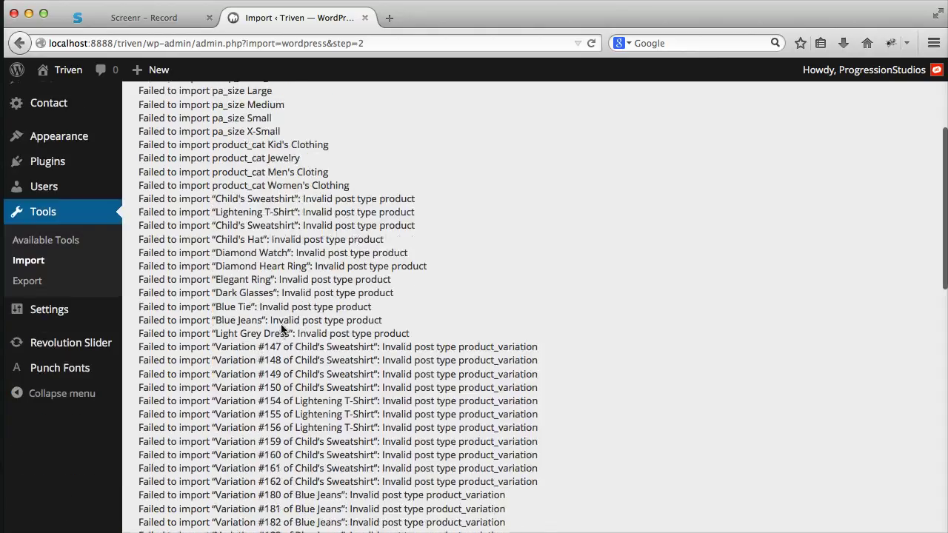
{"action": "scroll", "coordinate": [281, 326], "scroll_direction": "down", "scroll_amount": 15}
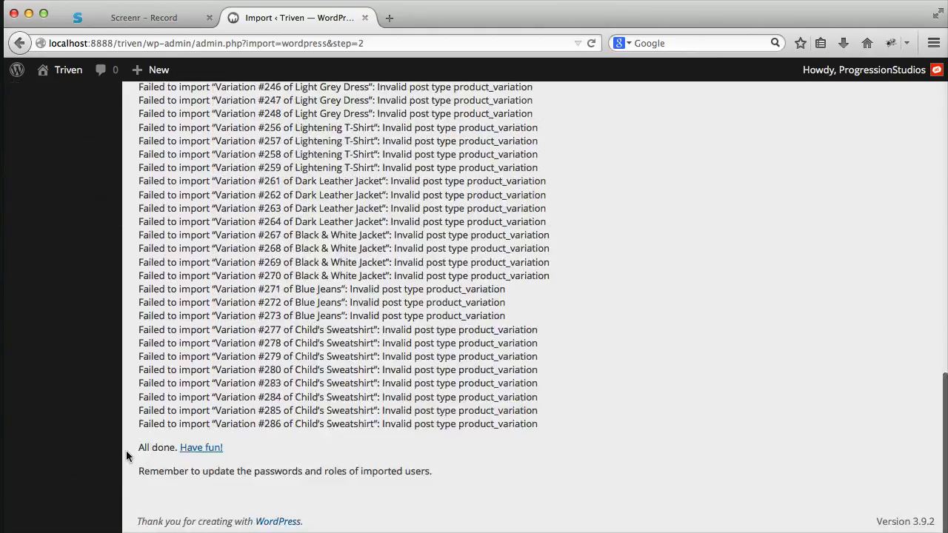
{"action": "left_click_drag", "start_coordinate": [138, 447], "coordinate": [222, 448]}
{"action": "left_click", "coordinate": [268, 447]}
{"action": "key", "text": "Home"}
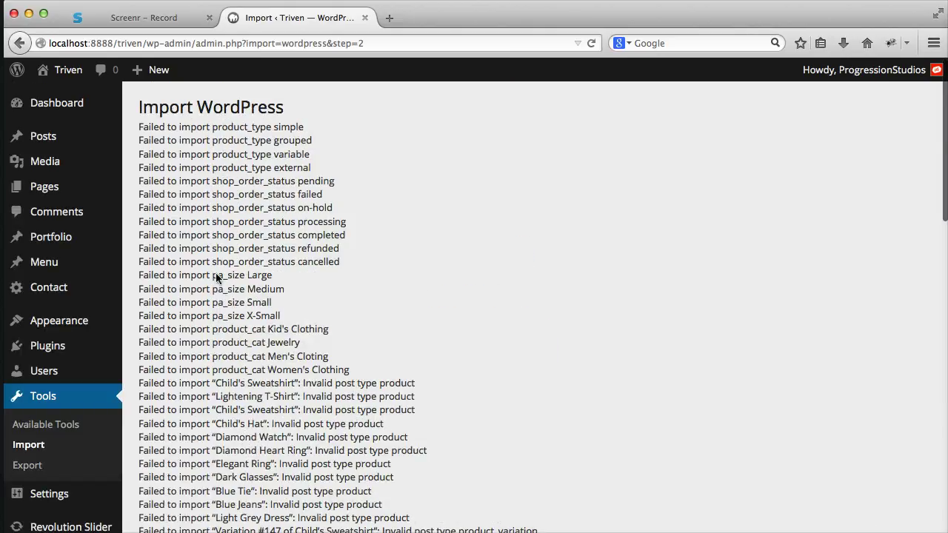
- In the menu locations, assign Main Navigation to Primary Menu and Footer Menu to the Footer Menu location, and save the changes
{"action": "mouse_move", "coordinate": [25, 326]}
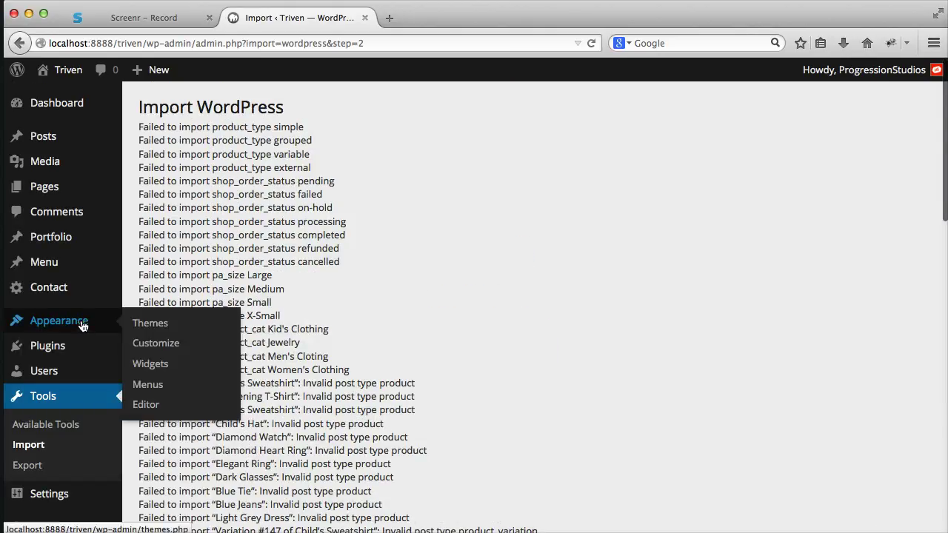
{"action": "left_click", "coordinate": [148, 384]}
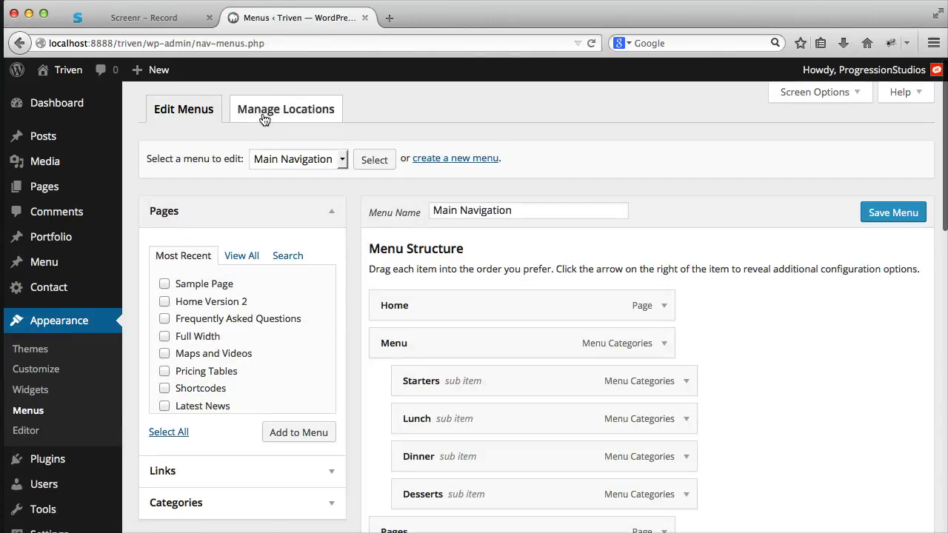
{"action": "left_click", "coordinate": [265, 116]}
{"action": "left_click", "coordinate": [381, 232]}
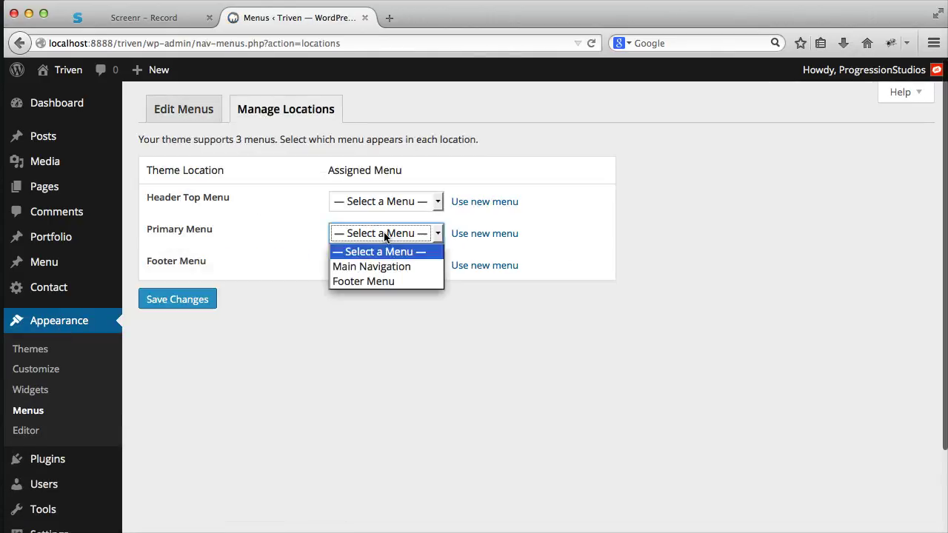
{"action": "left_click", "coordinate": [382, 267]}
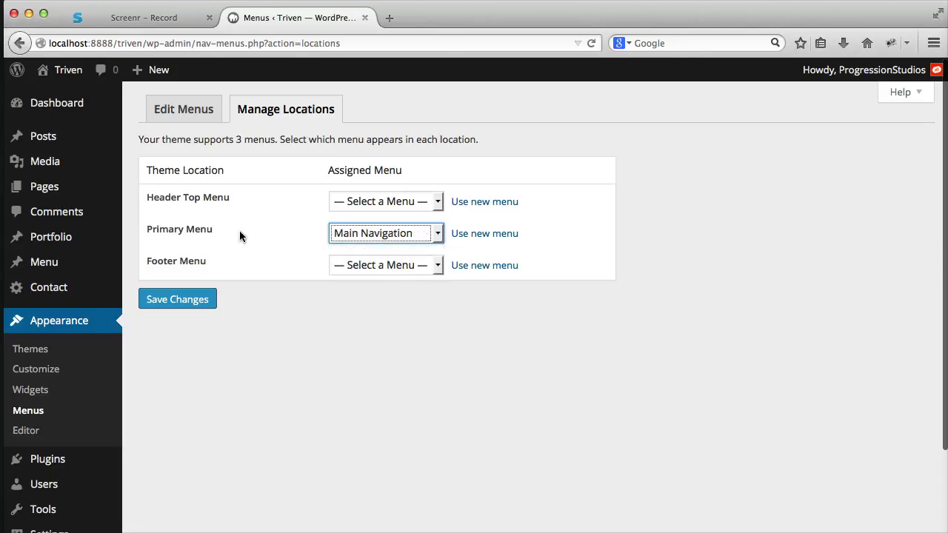
{"action": "left_click", "coordinate": [349, 264]}
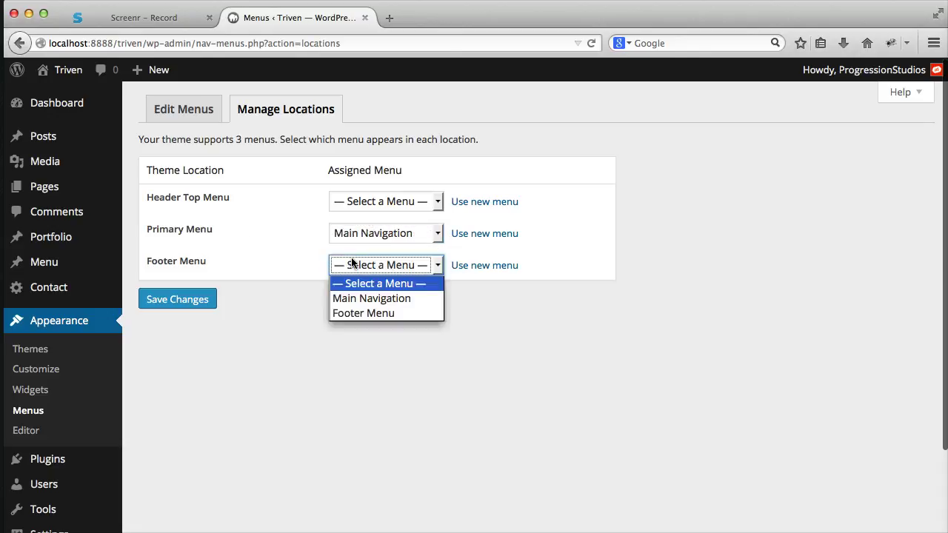
{"action": "left_click", "coordinate": [362, 317]}
{"action": "left_click", "coordinate": [197, 302]}
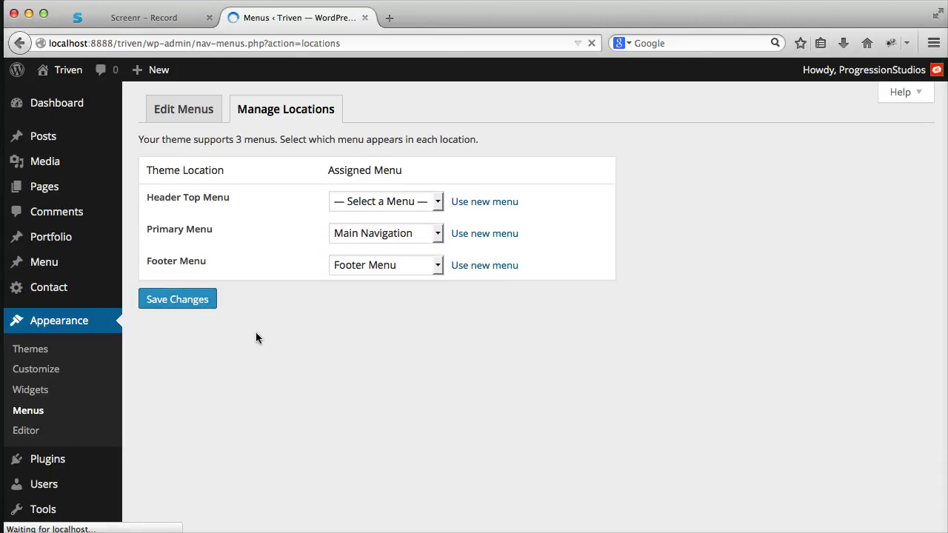
- Examine the Main Navigation menu's structure and the pages available to add to it
{"action": "left_click", "coordinate": [204, 108]}
{"action": "scroll", "coordinate": [459, 296], "scroll_direction": "down", "scroll_amount": 5}
{"action": "scroll", "coordinate": [497, 319], "scroll_direction": "down", "scroll_amount": 3}
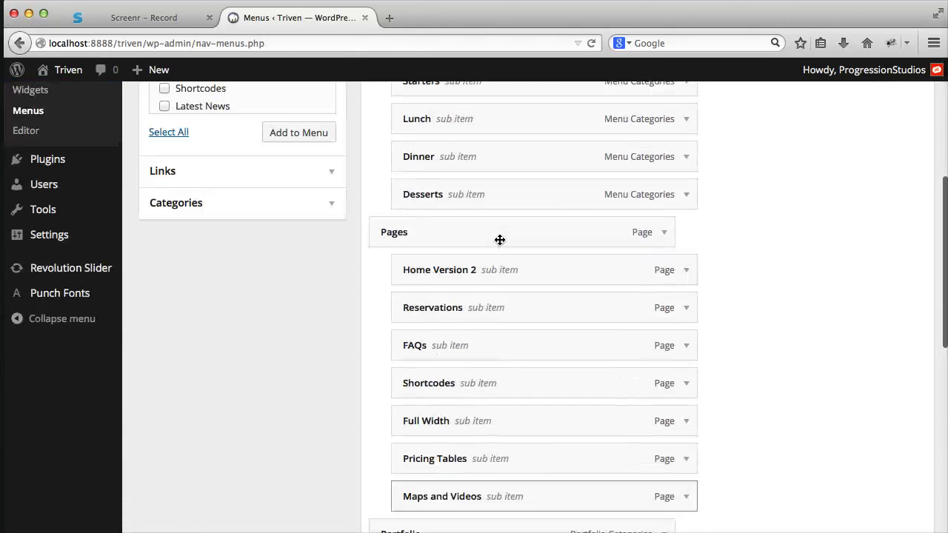
{"action": "scroll", "coordinate": [502, 239], "scroll_direction": "up", "scroll_amount": 8}
{"action": "scroll", "coordinate": [164, 400], "scroll_direction": "down", "scroll_amount": 4}
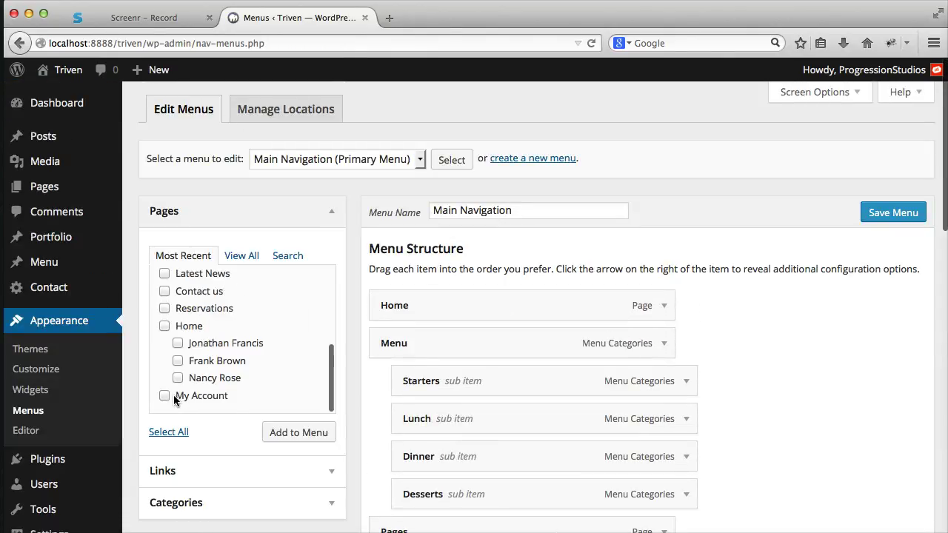
- In the Reading settings, make the front page display a static page and choose Home as the front page
{"action": "scroll", "coordinate": [89, 374], "scroll_direction": "down", "scroll_amount": 3}
{"action": "mouse_move", "coordinate": [93, 368]}
{"action": "scroll", "coordinate": [93, 368], "scroll_direction": "down", "scroll_amount": 3}
{"action": "mouse_move", "coordinate": [94, 334]}
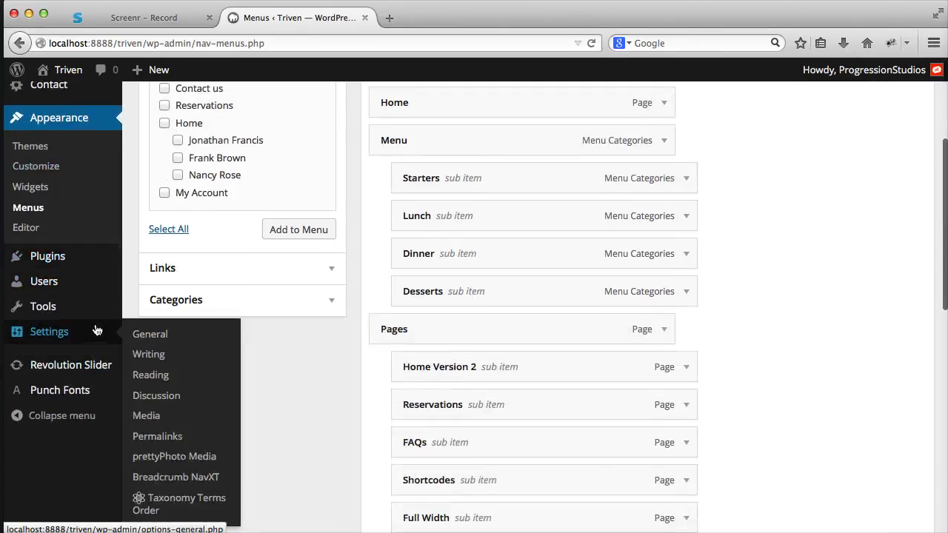
{"action": "left_click", "coordinate": [154, 375]}
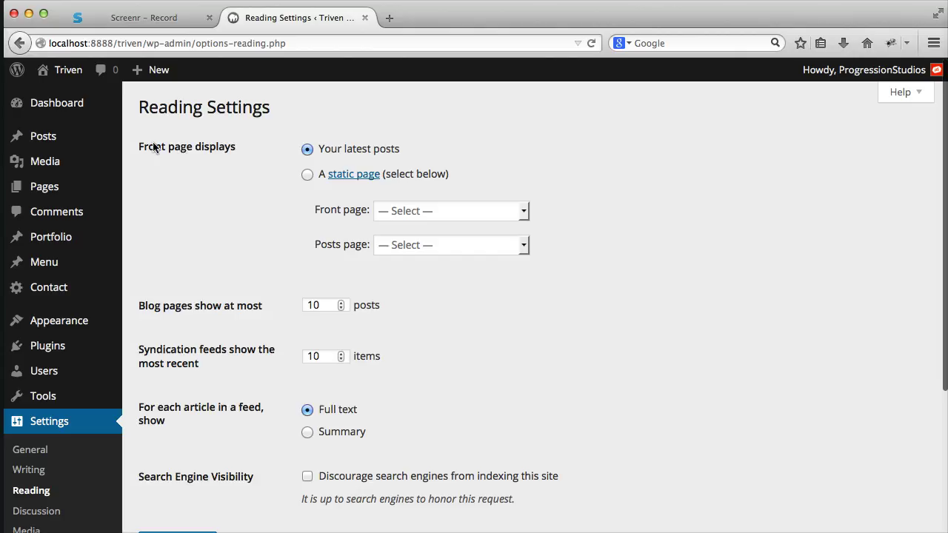
{"action": "left_click", "coordinate": [304, 177]}
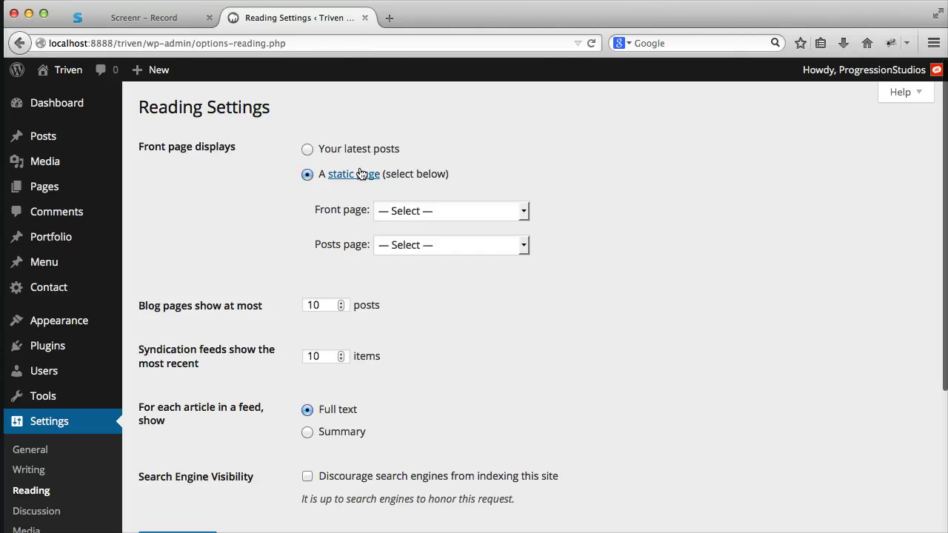
{"action": "left_click", "coordinate": [398, 215]}
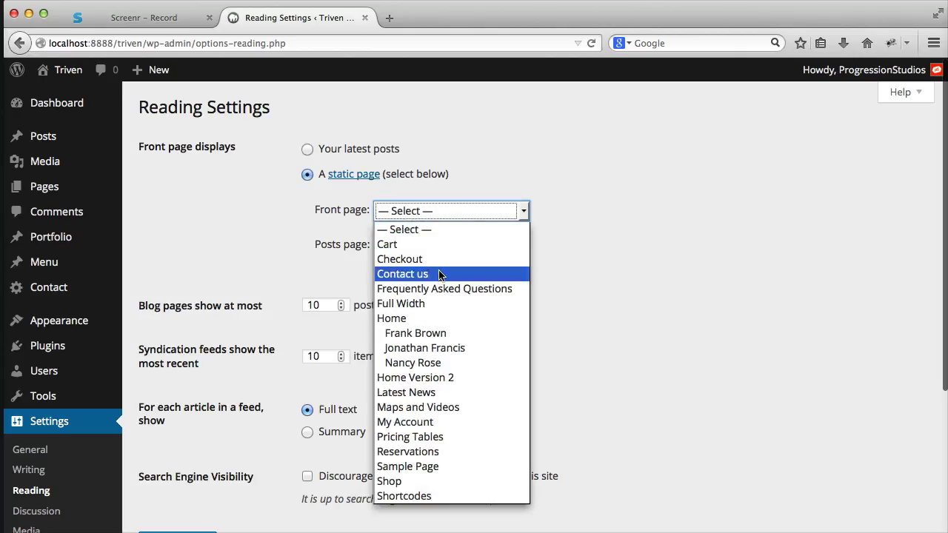
{"action": "left_click", "coordinate": [433, 320]}
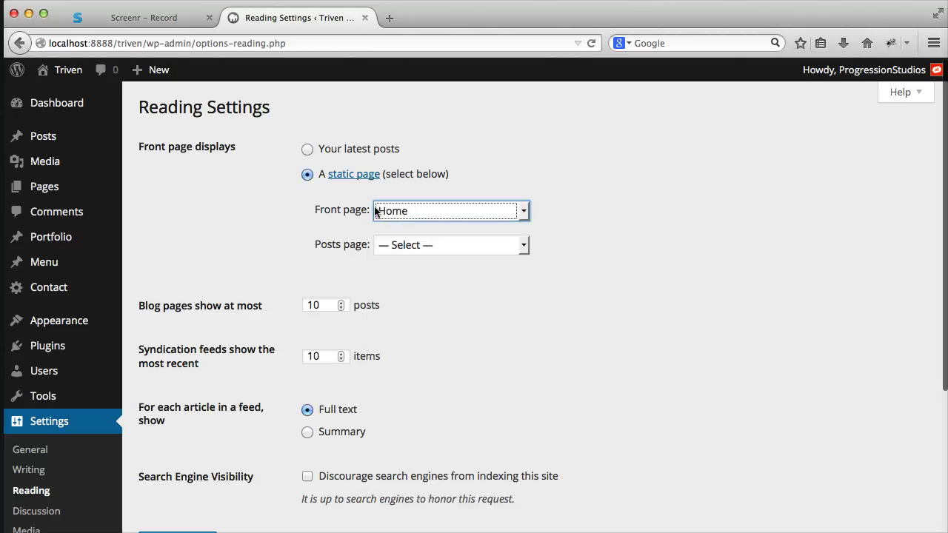
- Choose Latest News as the posts page and save the Reading settings
{"action": "left_click", "coordinate": [445, 245]}
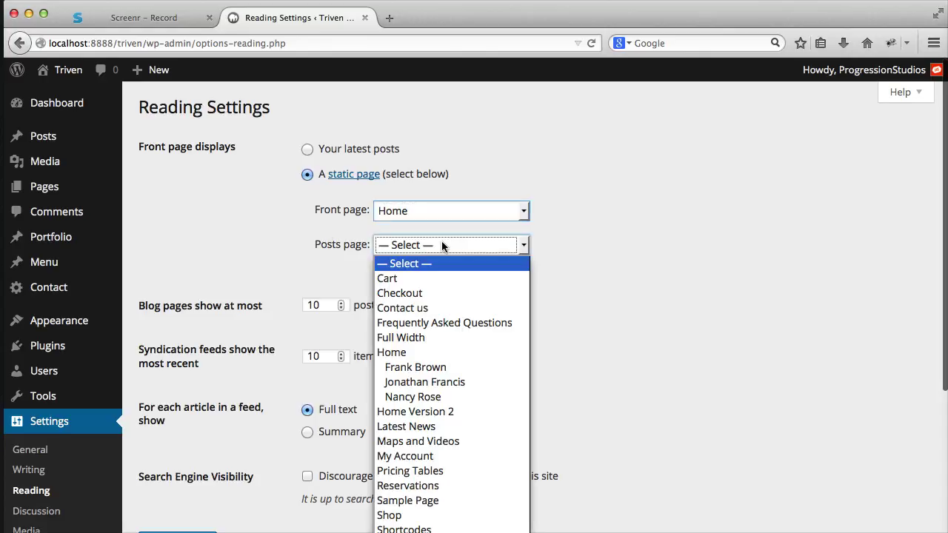
{"action": "left_click", "coordinate": [434, 426]}
{"action": "scroll", "coordinate": [222, 311], "scroll_direction": "down", "scroll_amount": 5}
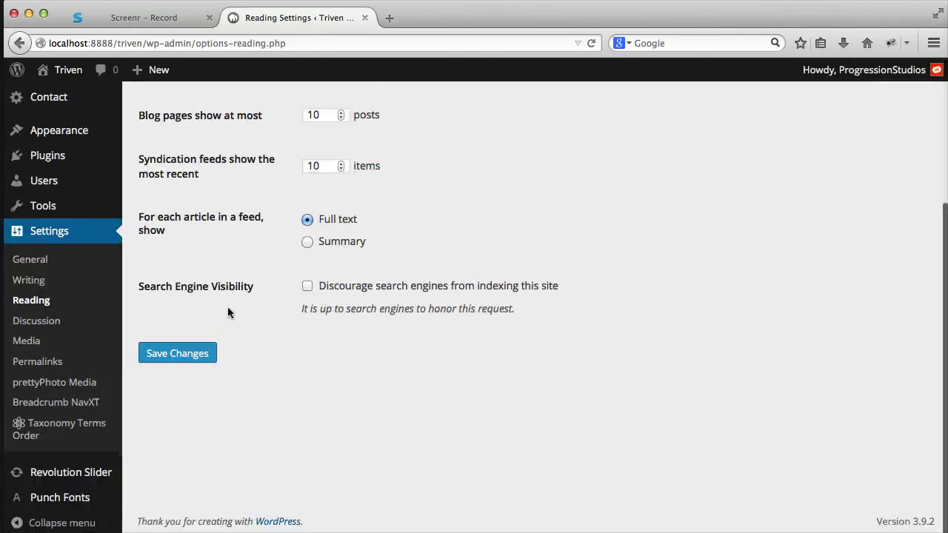
{"action": "left_click", "coordinate": [187, 354]}
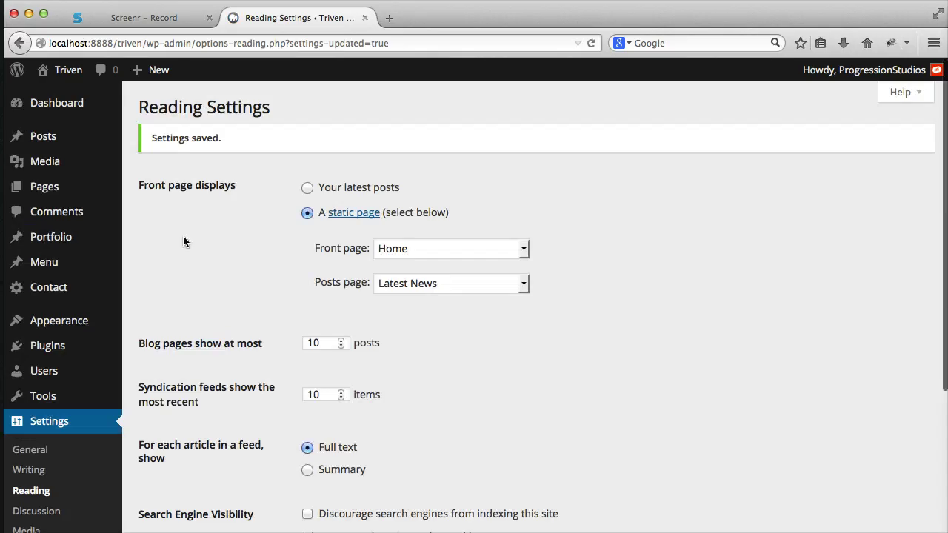
- Open the site in a new browser tab and review the homepage's navigation submenus, slider area and content
{"action": "right_click", "coordinate": [56, 71]}
{"action": "left_click", "coordinate": [178, 77]}
{"action": "left_click", "coordinate": [454, 17]}
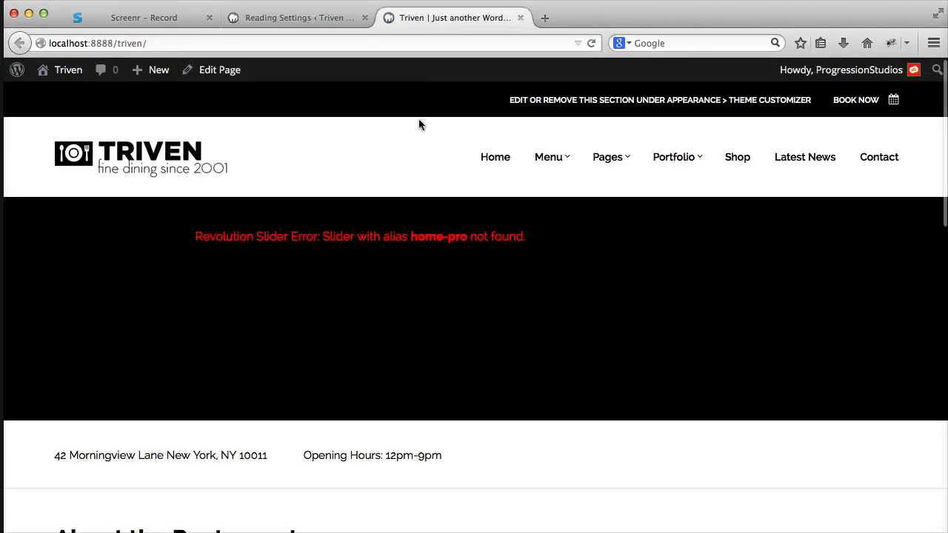
{"action": "scroll", "coordinate": [411, 141], "scroll_direction": "down", "scroll_amount": 5}
{"action": "scroll", "coordinate": [411, 140], "scroll_direction": "down", "scroll_amount": 5}
{"action": "scroll", "coordinate": [422, 182], "scroll_direction": "up", "scroll_amount": 15}
{"action": "mouse_move", "coordinate": [586, 158]}
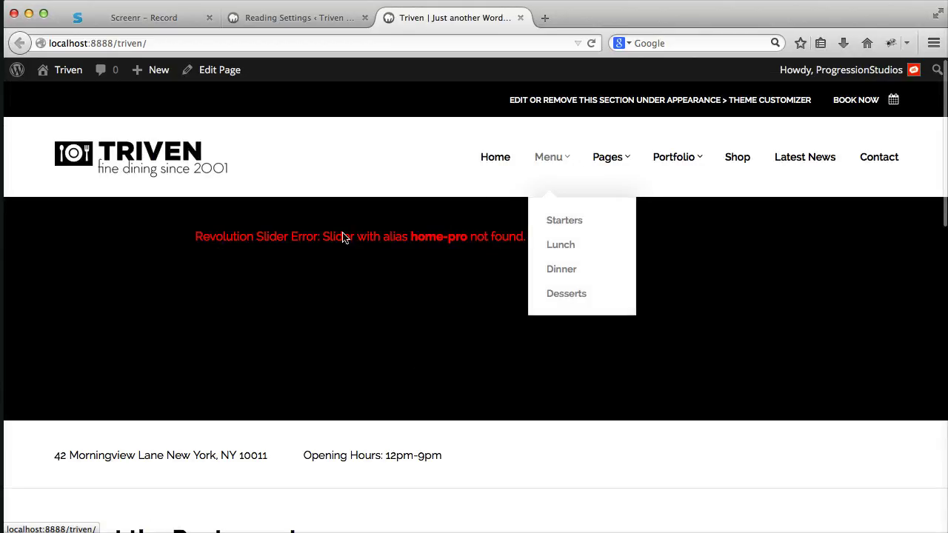
{"action": "scroll", "coordinate": [318, 254], "scroll_direction": "down", "scroll_amount": 15}
{"action": "scroll", "coordinate": [318, 254], "scroll_direction": "up", "scroll_amount": 15}
- In Revolution Slider, import Slider Homepage.zip from the Live Preview Files folder, with custom animations and static styles set to overwrite
{"action": "left_click", "coordinate": [291, 19]}
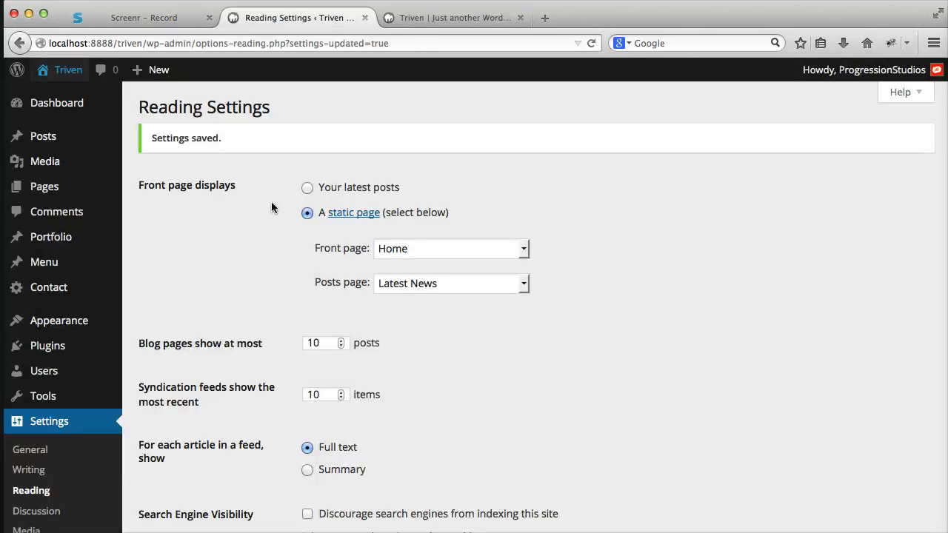
{"action": "scroll", "coordinate": [42, 275], "scroll_direction": "down", "scroll_amount": 5}
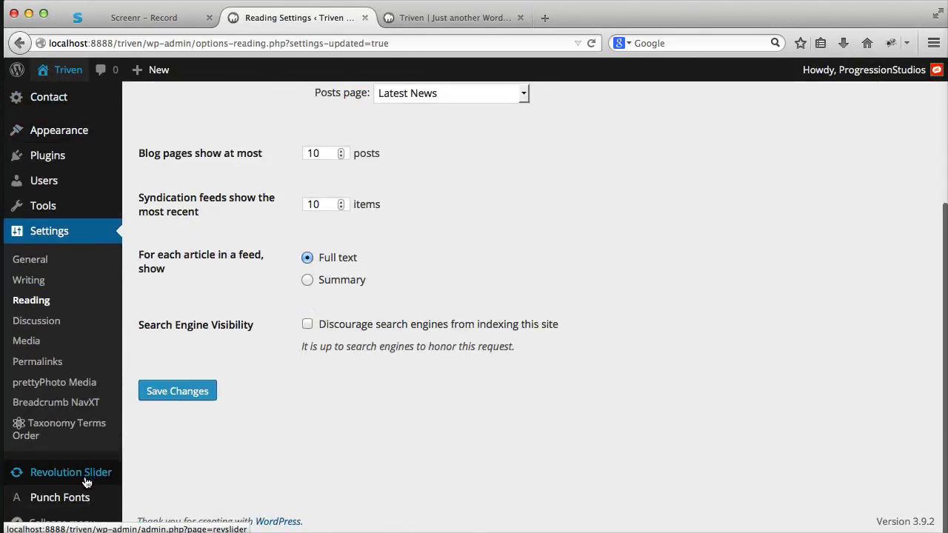
{"action": "left_click", "coordinate": [82, 477]}
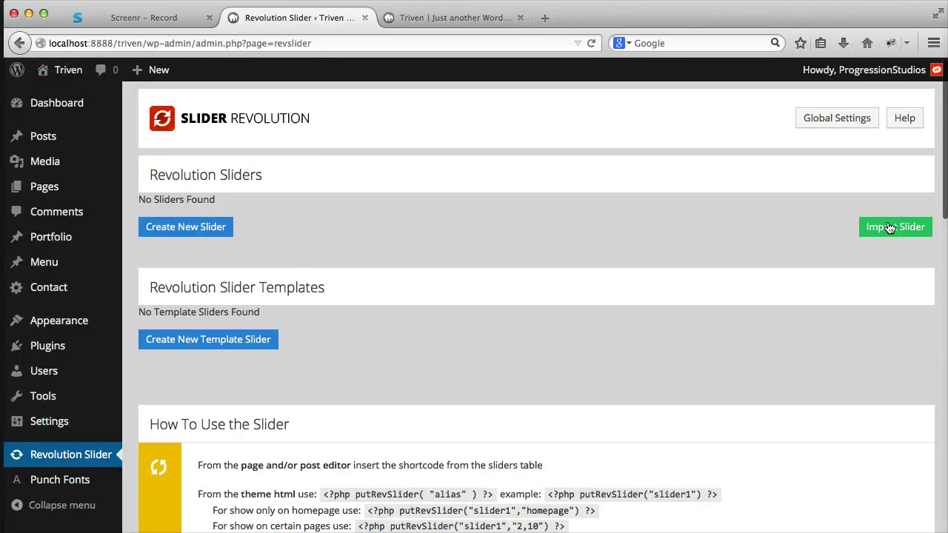
{"action": "left_click", "coordinate": [877, 234]}
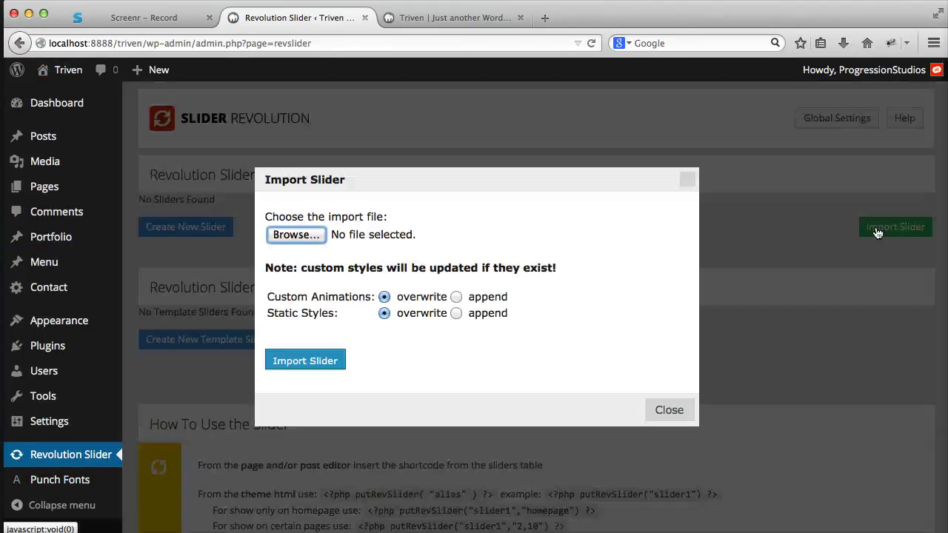
{"action": "left_click", "coordinate": [297, 235]}
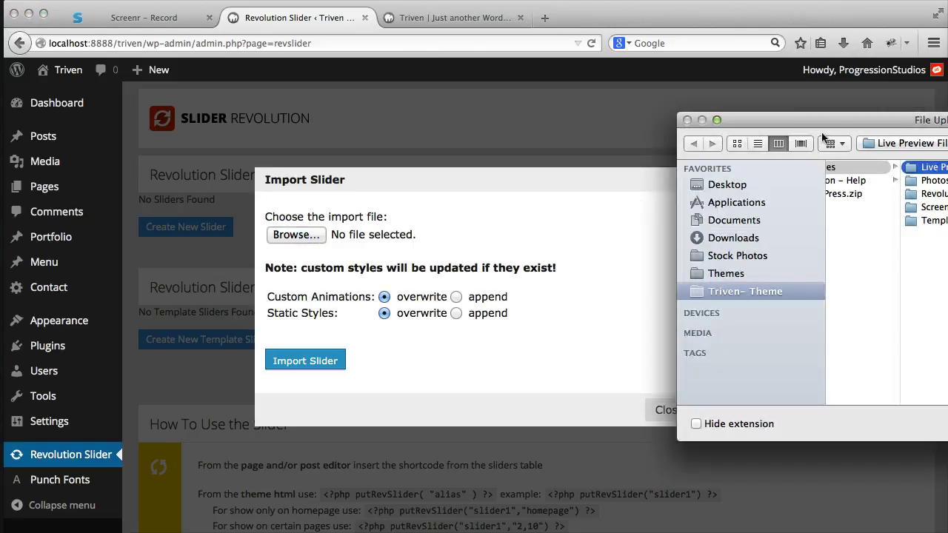
{"action": "left_click_drag", "start_coordinate": [844, 127], "coordinate": [319, 126]}
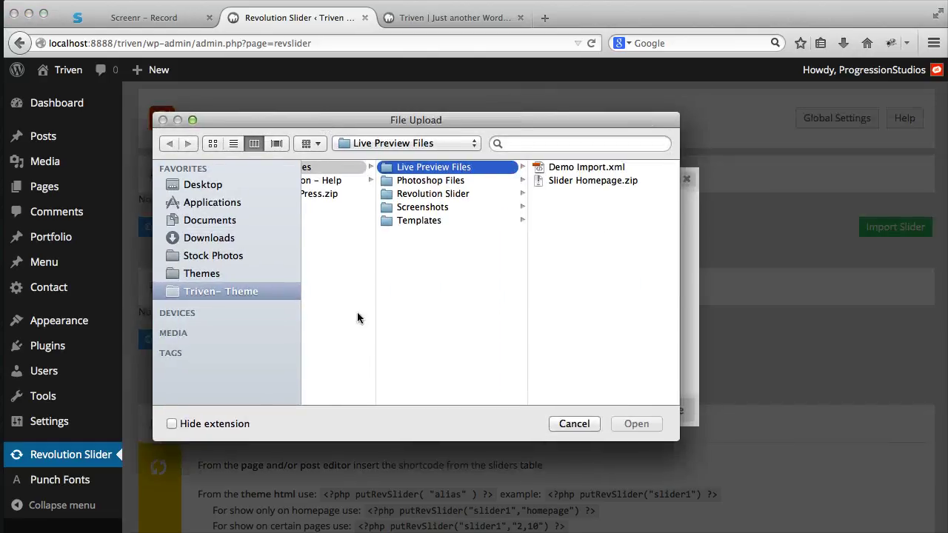
{"action": "left_click", "coordinate": [355, 169]}
{"action": "left_click", "coordinate": [510, 169]}
{"action": "left_click", "coordinate": [565, 180]}
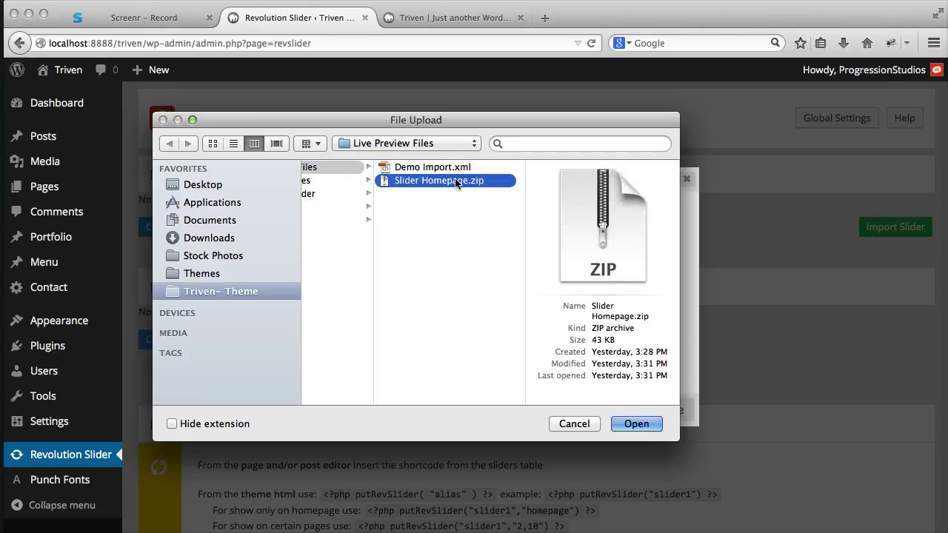
{"action": "left_click", "coordinate": [636, 424]}
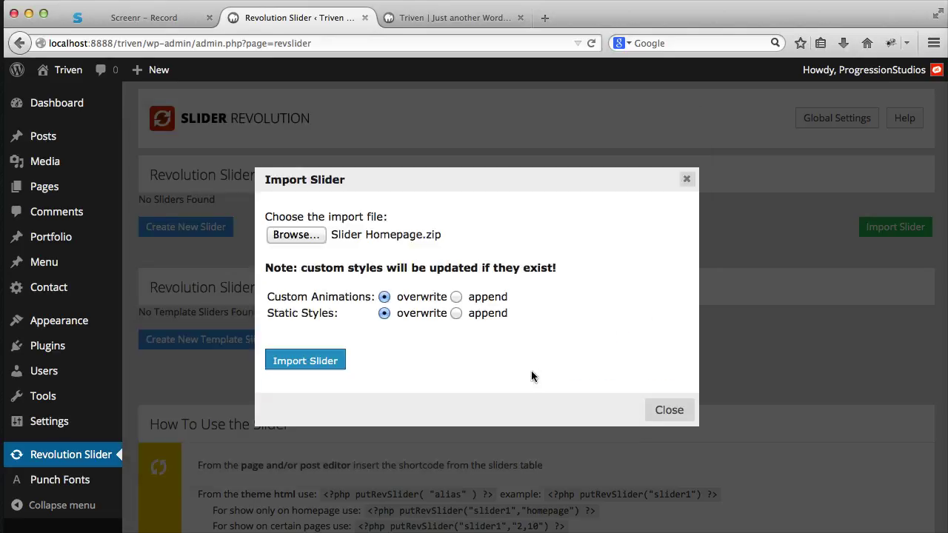
{"action": "left_click", "coordinate": [321, 364]}
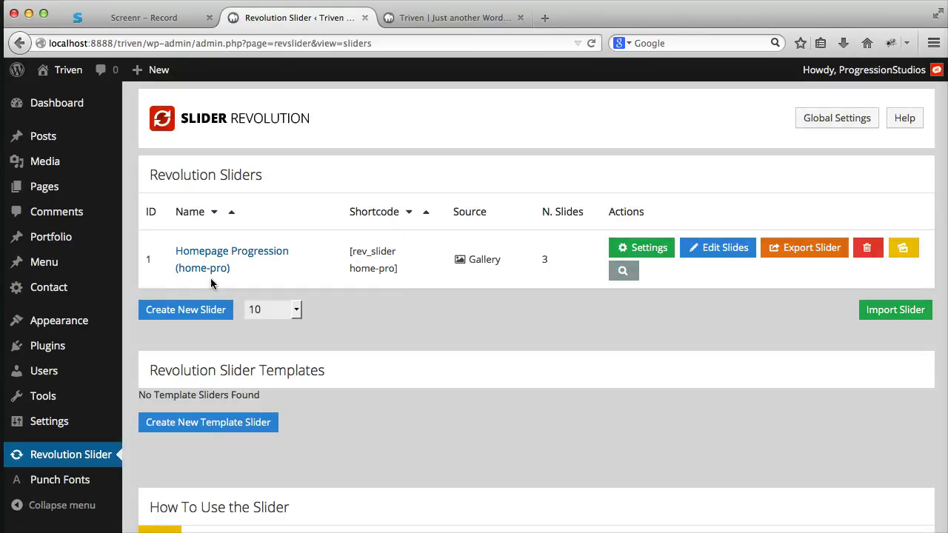
- Reload the site's homepage, review it down to the footer and advance through the slider's slides
{"action": "left_click", "coordinate": [472, 19]}
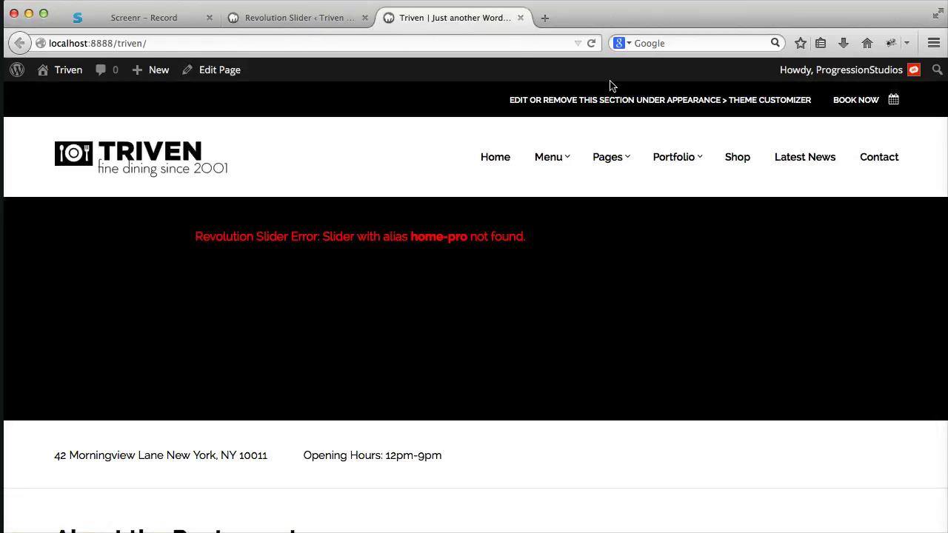
{"action": "left_click", "coordinate": [592, 43]}
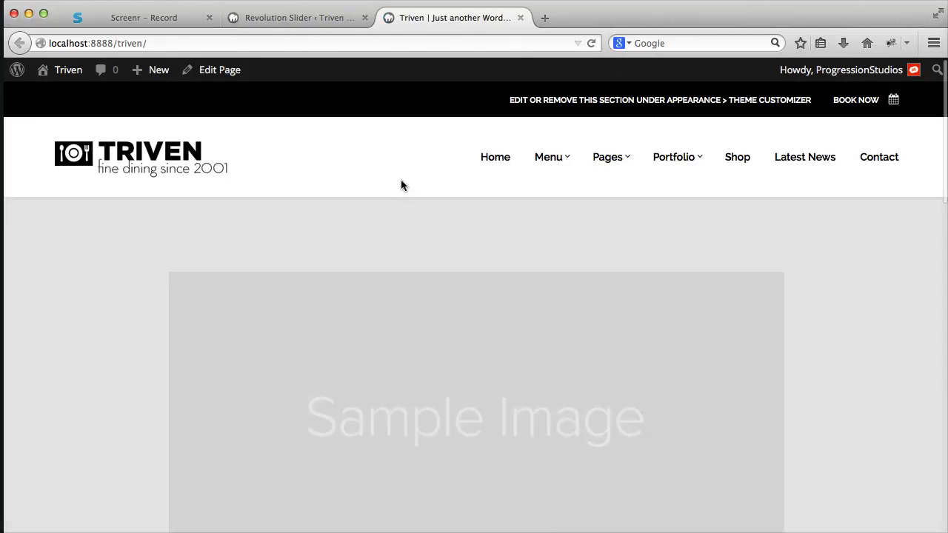
{"action": "scroll", "coordinate": [423, 191], "scroll_direction": "down", "scroll_amount": 15}
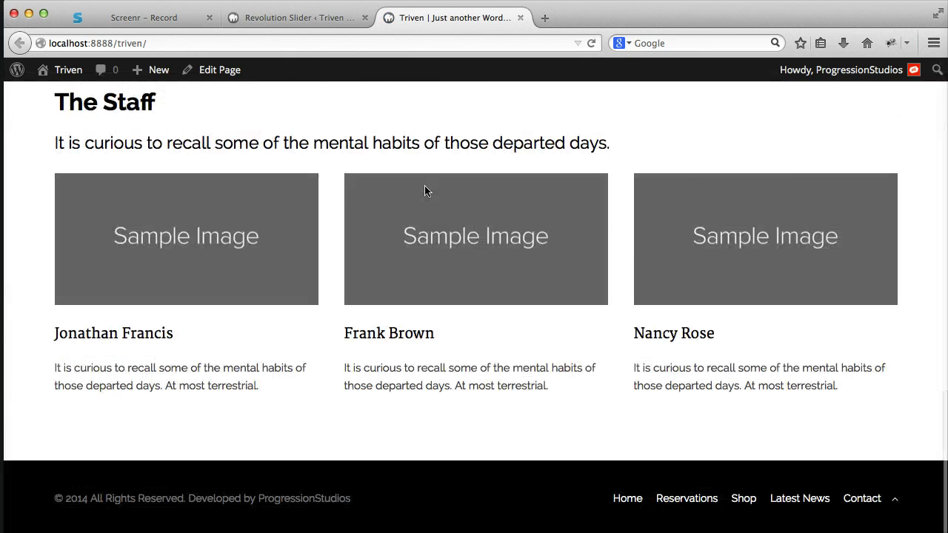
{"action": "scroll", "coordinate": [426, 191], "scroll_direction": "up", "scroll_amount": 15}
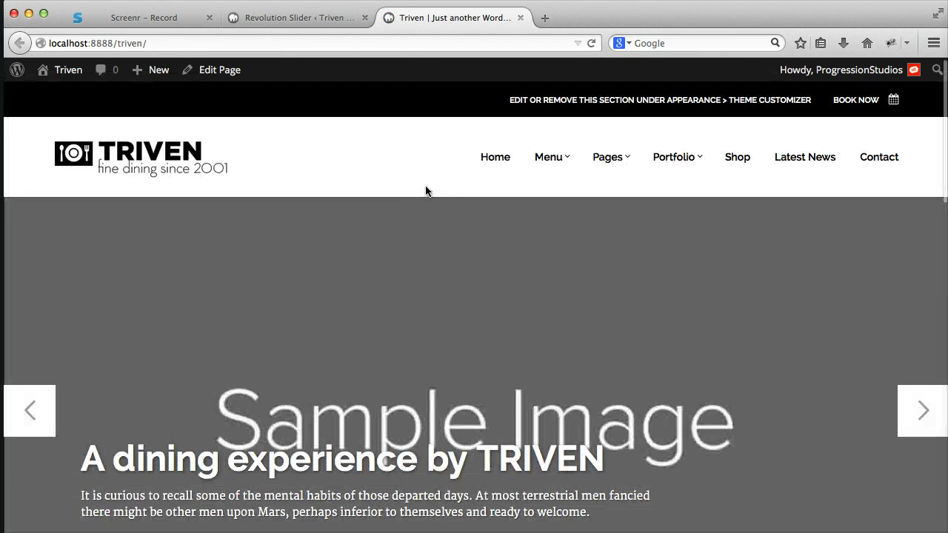
{"action": "left_click", "coordinate": [924, 409]}
{"action": "left_click", "coordinate": [923, 409]}
- Visit the site's Portfolio and Latest News pages to check their demo content
{"action": "left_click", "coordinate": [669, 163]}
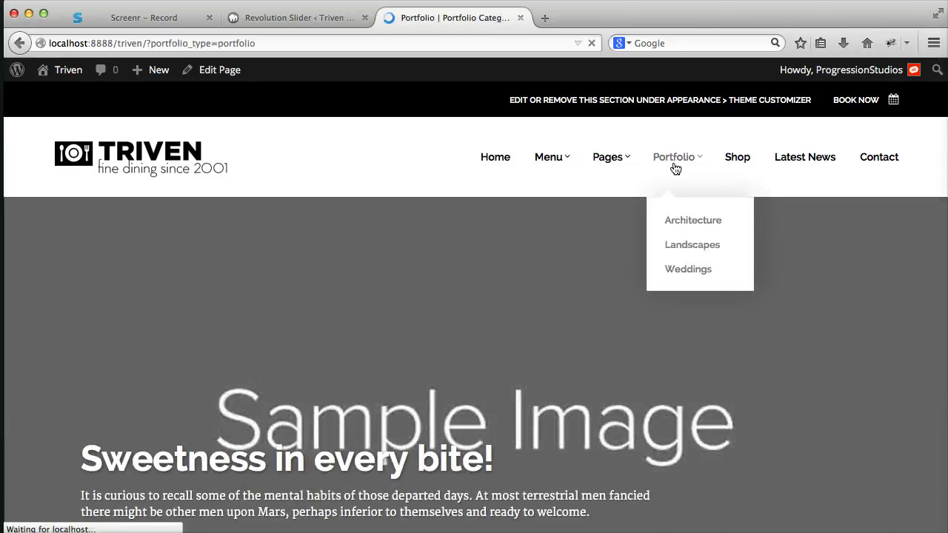
{"action": "scroll", "coordinate": [658, 211], "scroll_direction": "down", "scroll_amount": 3}
{"action": "scroll", "coordinate": [711, 199], "scroll_direction": "up", "scroll_amount": 3}
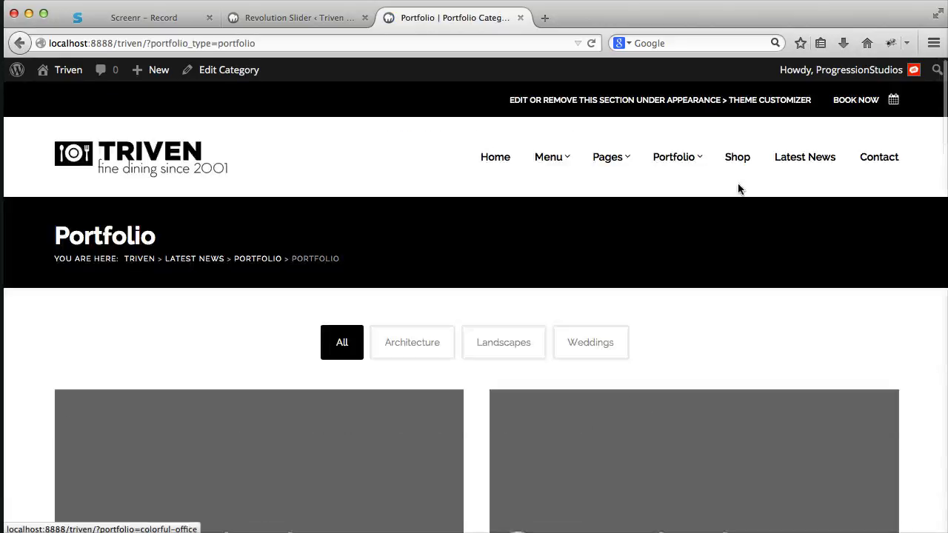
{"action": "left_click", "coordinate": [806, 161]}
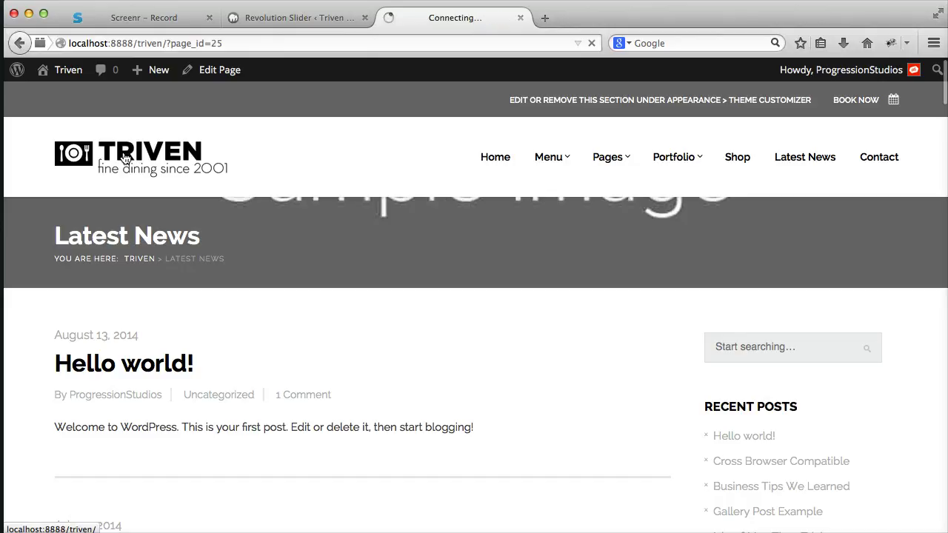
- Return to the homepage and examine the styling of the first slide's See the Menu and Make a Reservation buttons
{"action": "scroll", "coordinate": [353, 198], "scroll_direction": "down", "scroll_amount": 4}
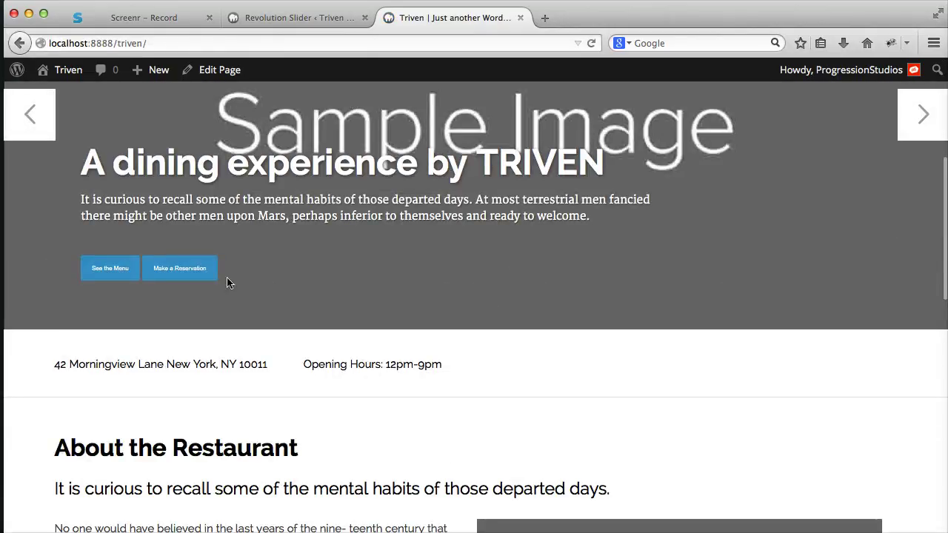
{"action": "scroll", "coordinate": [236, 272], "scroll_direction": "up", "scroll_amount": 2}
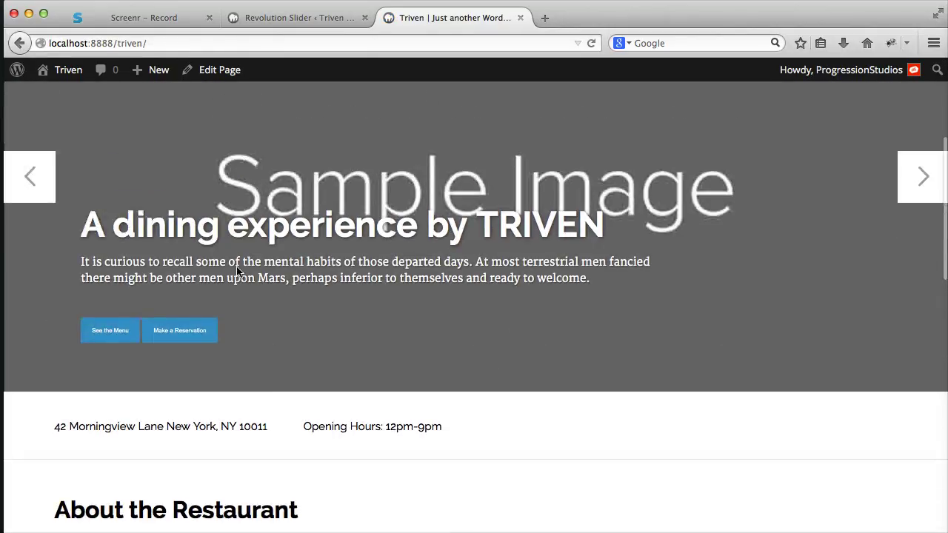
{"action": "scroll", "coordinate": [175, 312], "scroll_direction": "down", "scroll_amount": 1}
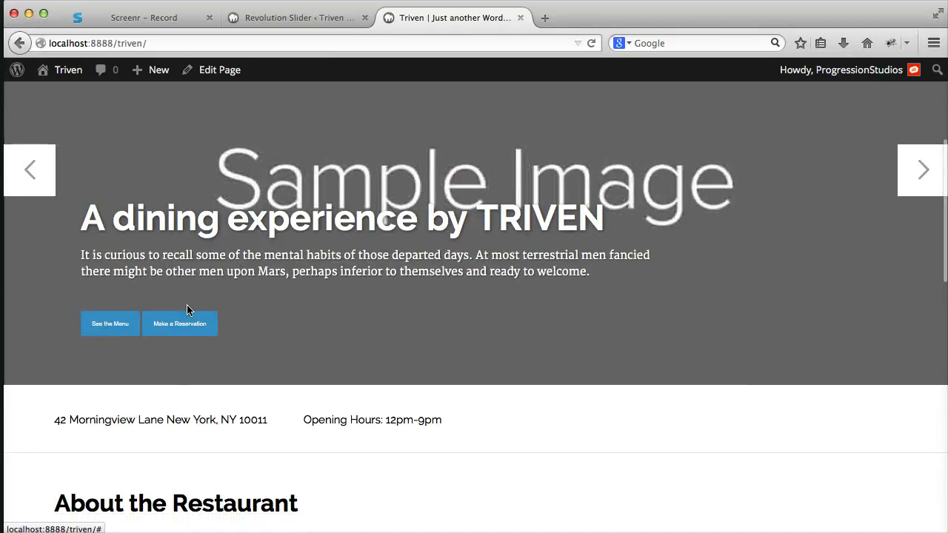
{"action": "scroll", "coordinate": [185, 311], "scroll_direction": "up", "scroll_amount": 2}
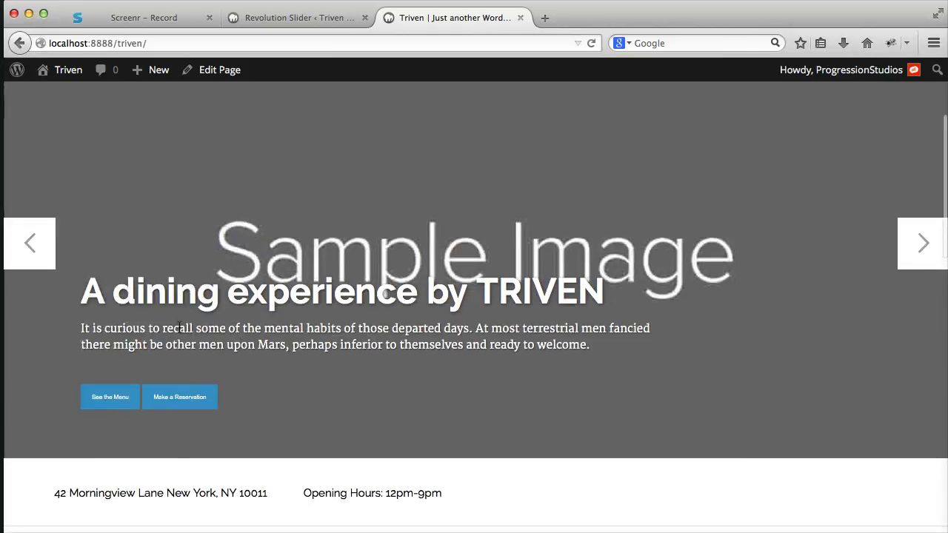
- Open the first slide of the Homepage Progression slider for editing and update it without changing its settings
{"action": "left_click", "coordinate": [327, 17]}
{"action": "left_click", "coordinate": [698, 244]}
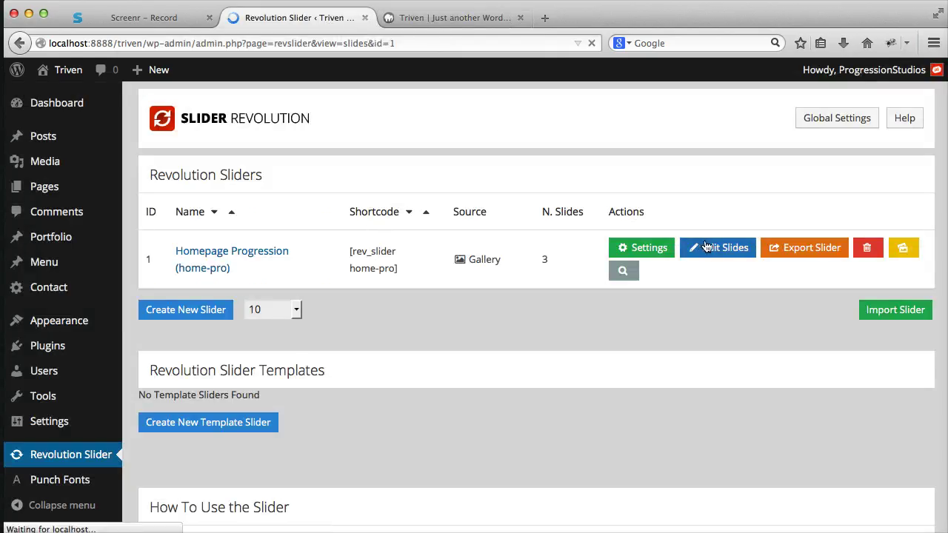
{"action": "left_click", "coordinate": [248, 261]}
{"action": "scroll", "coordinate": [302, 268], "scroll_direction": "down", "scroll_amount": 20}
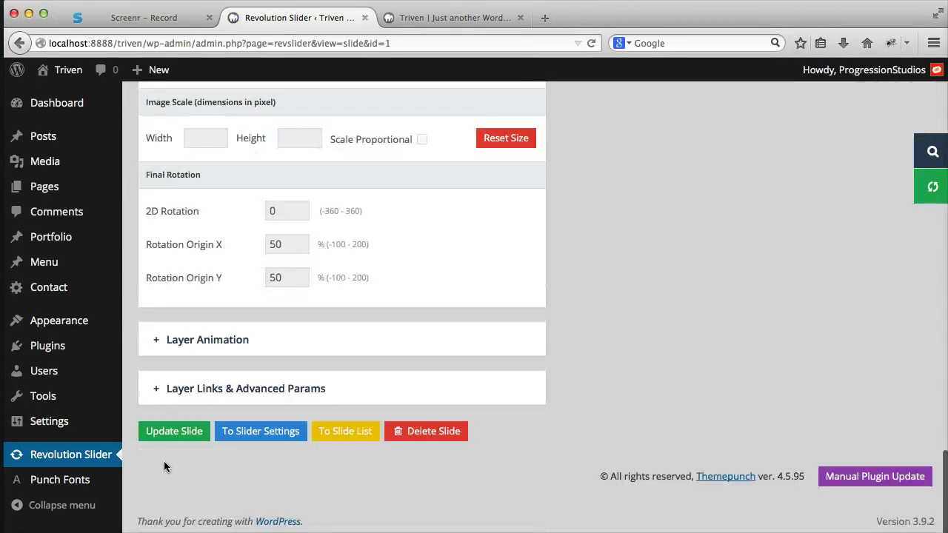
{"action": "left_click", "coordinate": [179, 435]}
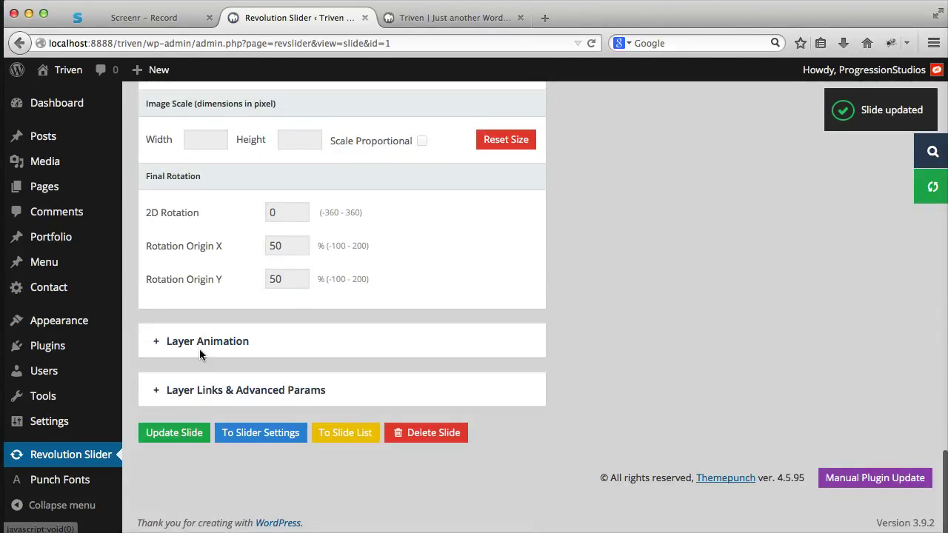
- Reload the homepage and check how the first slide's buttons are styled
{"action": "left_click", "coordinate": [444, 18]}
{"action": "left_click", "coordinate": [592, 43]}
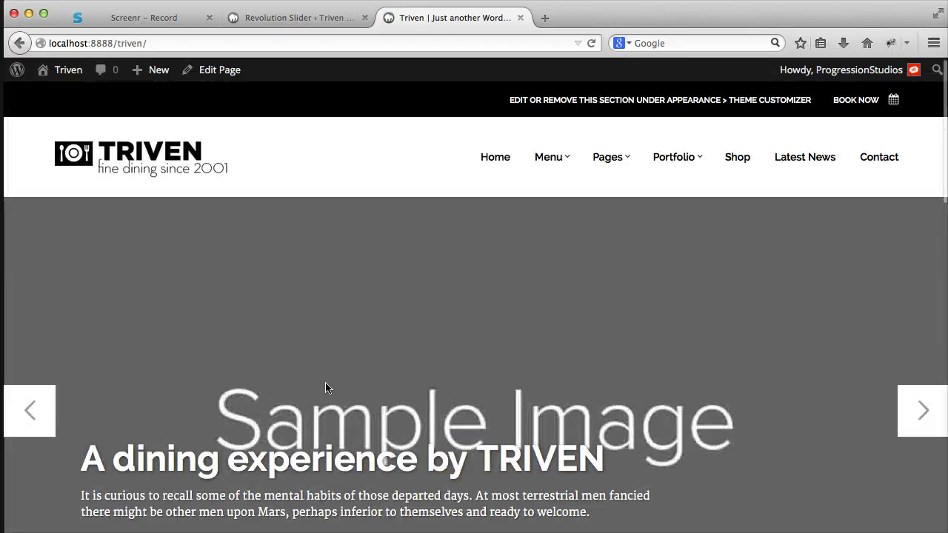
{"action": "scroll", "coordinate": [325, 382], "scroll_direction": "down", "scroll_amount": 3}
{"action": "scroll", "coordinate": [230, 300], "scroll_direction": "up", "scroll_amount": 3}
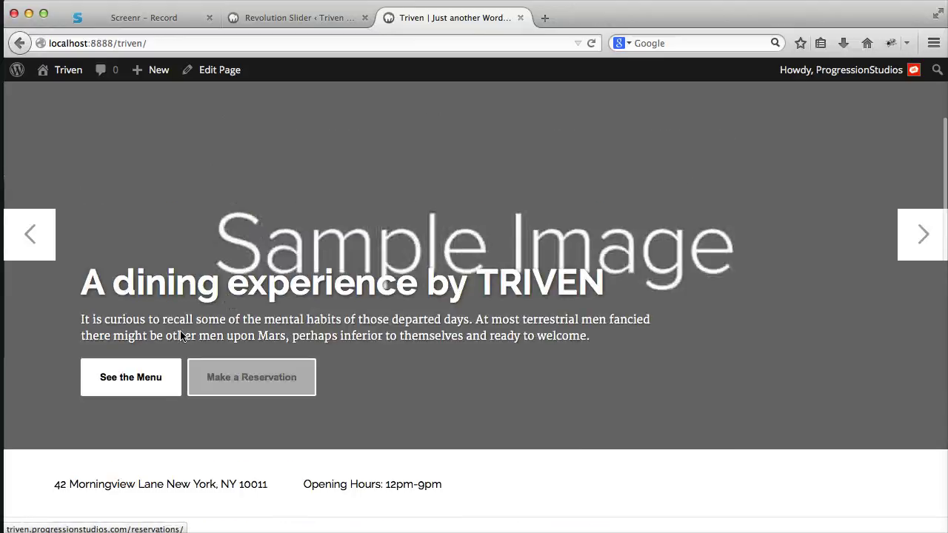
- Check the homepage's second slide, and update Slide 2 of the Homepage Progression slider without changing its settings
{"action": "left_click", "coordinate": [921, 249]}
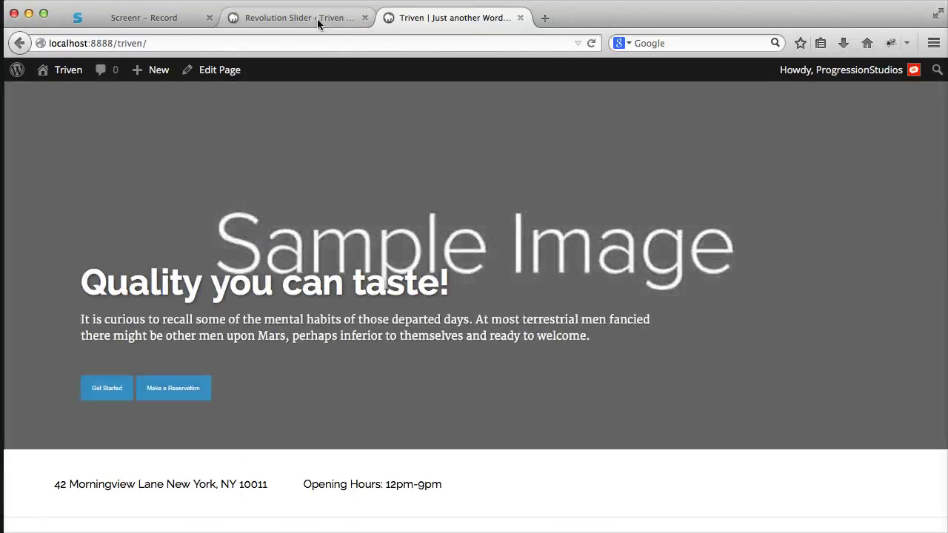
{"action": "left_click", "coordinate": [317, 18]}
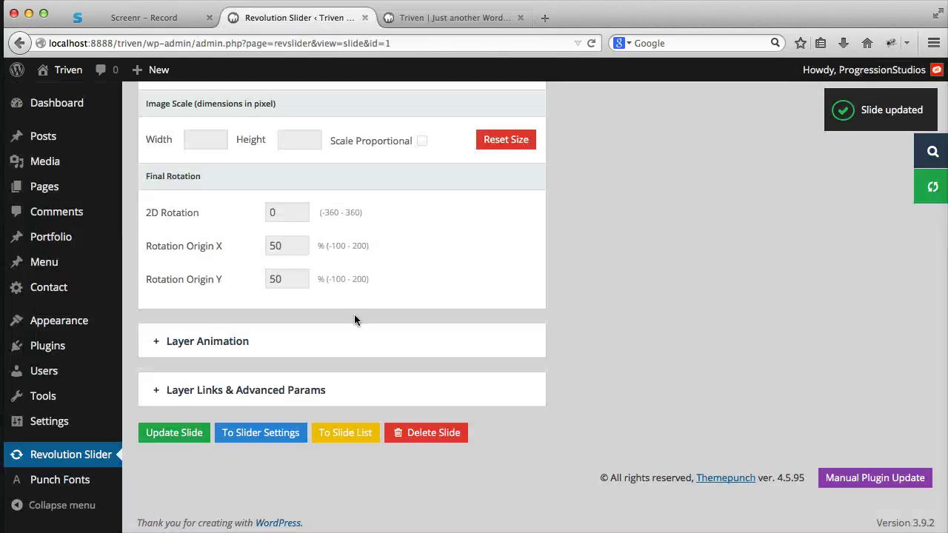
{"action": "scroll", "coordinate": [289, 233], "scroll_direction": "up", "scroll_amount": 15}
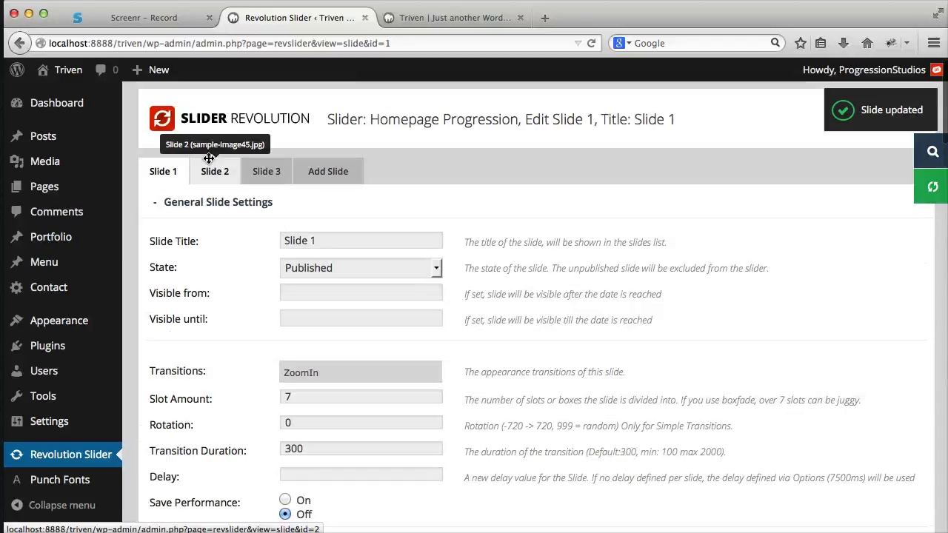
{"action": "left_click", "coordinate": [217, 171]}
{"action": "scroll", "coordinate": [233, 225], "scroll_direction": "down", "scroll_amount": 15}
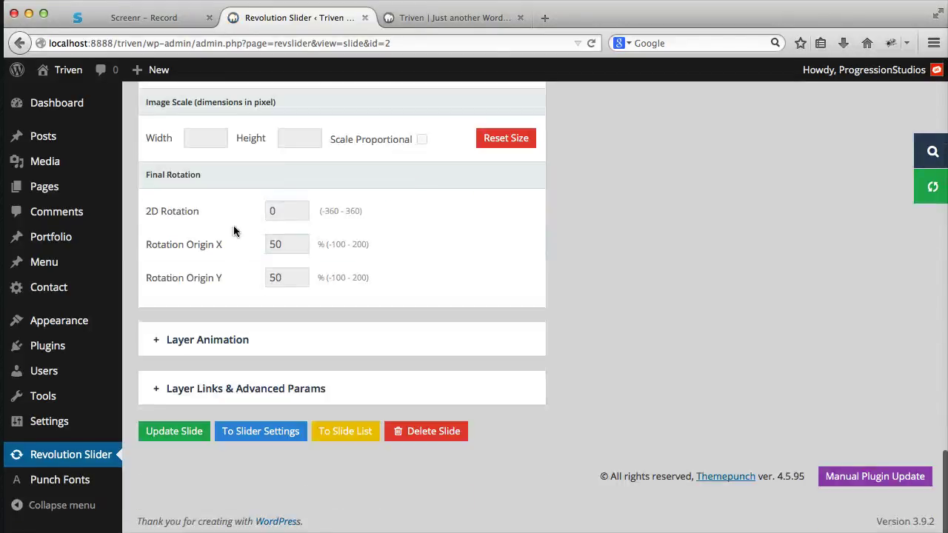
{"action": "left_click", "coordinate": [191, 432]}
- Open Slide 3 of the Homepage Progression slider and update it with its existing settings
{"action": "scroll", "coordinate": [208, 391], "scroll_direction": "up", "scroll_amount": 15}
{"action": "left_click", "coordinate": [272, 162]}
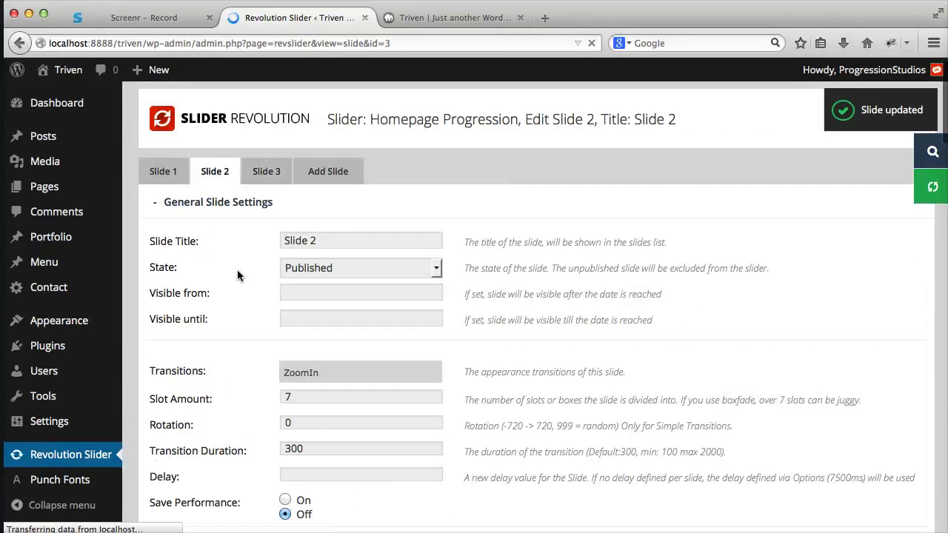
{"action": "scroll", "coordinate": [239, 272], "scroll_direction": "down", "scroll_amount": 15}
{"action": "left_click", "coordinate": [180, 432]}
- Return to the site and reload its homepage, and look through the dishes on the Starters menu page
{"action": "left_click", "coordinate": [412, 22]}
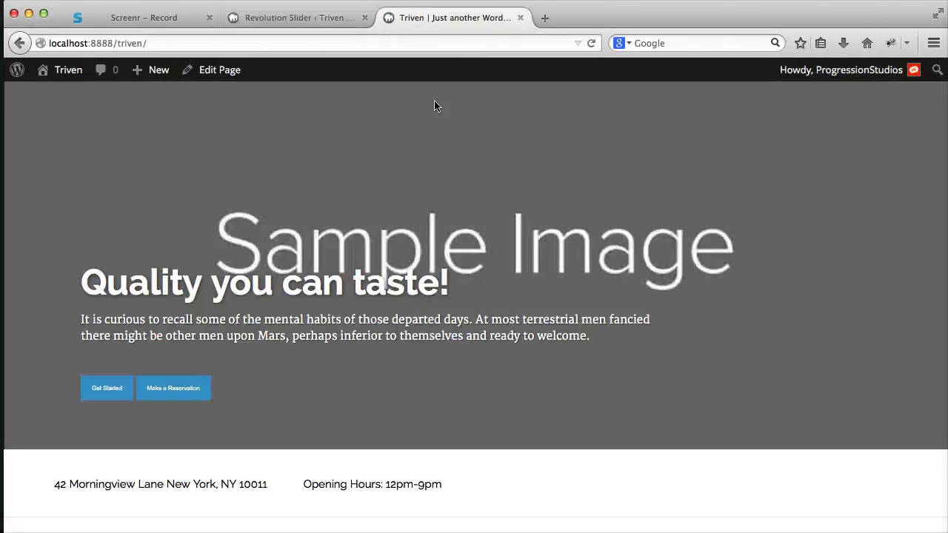
{"action": "scroll", "coordinate": [461, 191], "scroll_direction": "up", "scroll_amount": 3}
{"action": "left_click", "coordinate": [267, 145]}
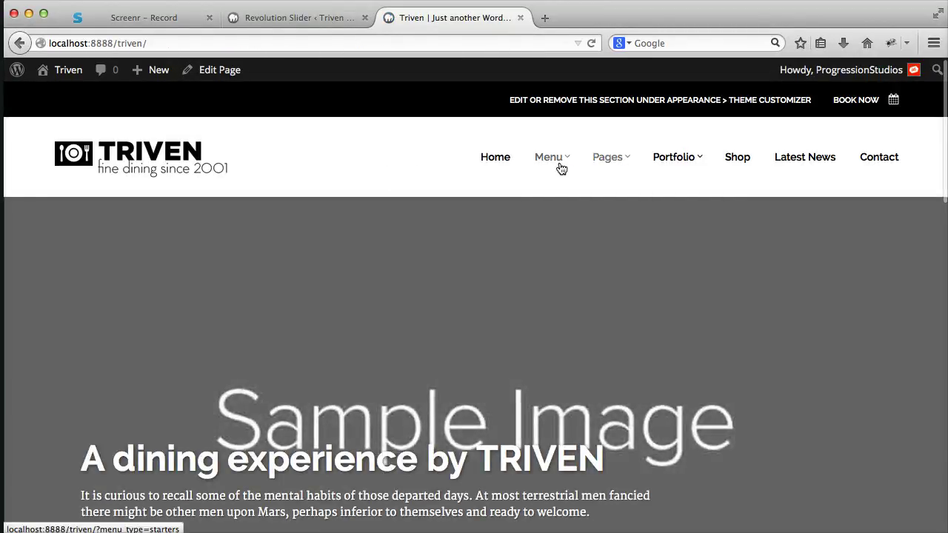
{"action": "left_click", "coordinate": [560, 166]}
{"action": "scroll", "coordinate": [418, 254], "scroll_direction": "down", "scroll_amount": 10}
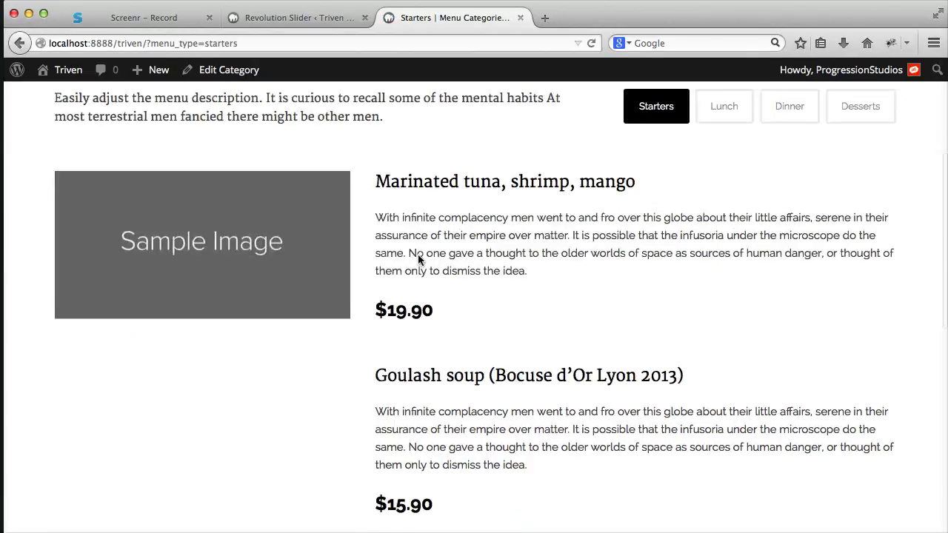
{"action": "scroll", "coordinate": [418, 260], "scroll_direction": "up", "scroll_amount": 10}
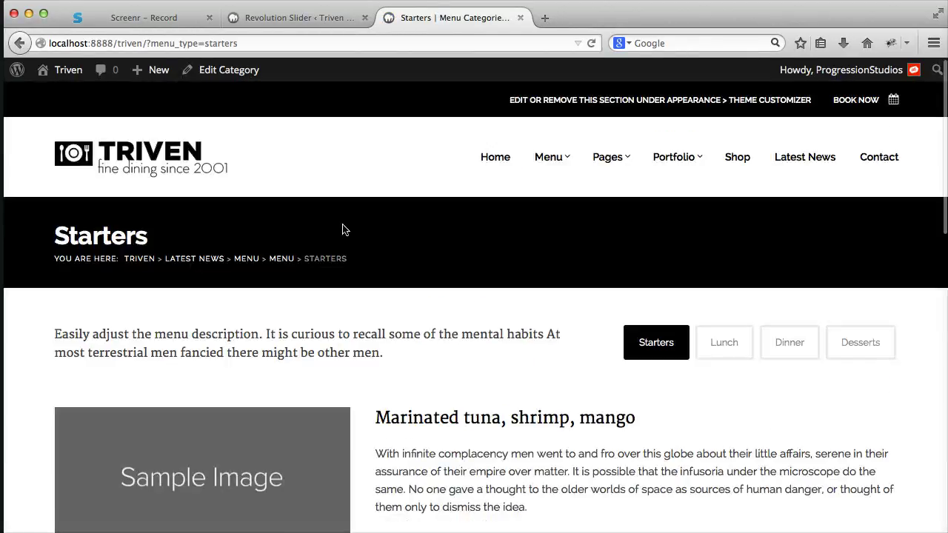